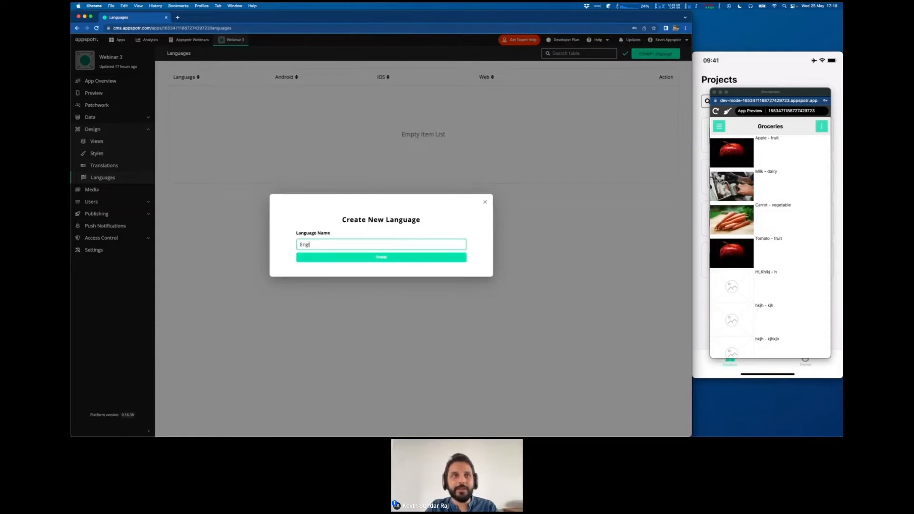
# - Create the English language and give it Android codes en, en-US and en-GB
pyautogui.write('lish')
pyautogui.click(416, 258)
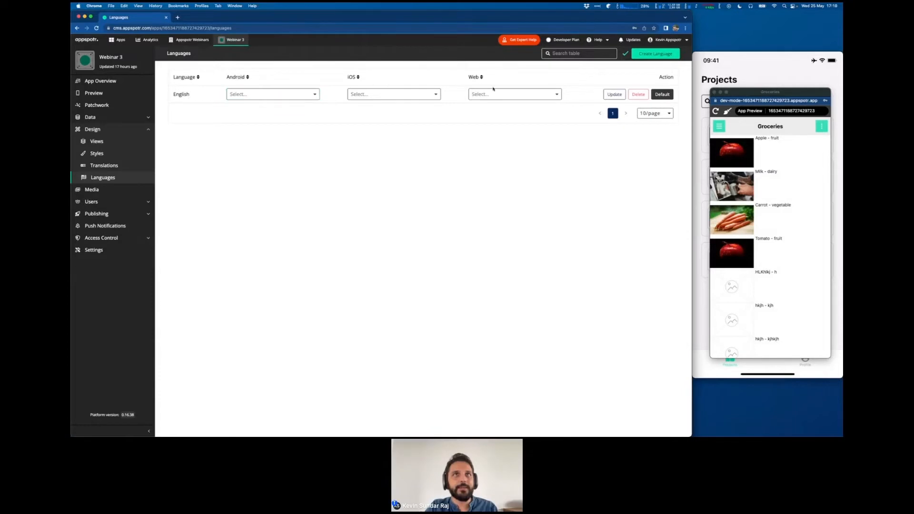
pyautogui.click(280, 95)
pyautogui.scroll(-5, 283, 158)
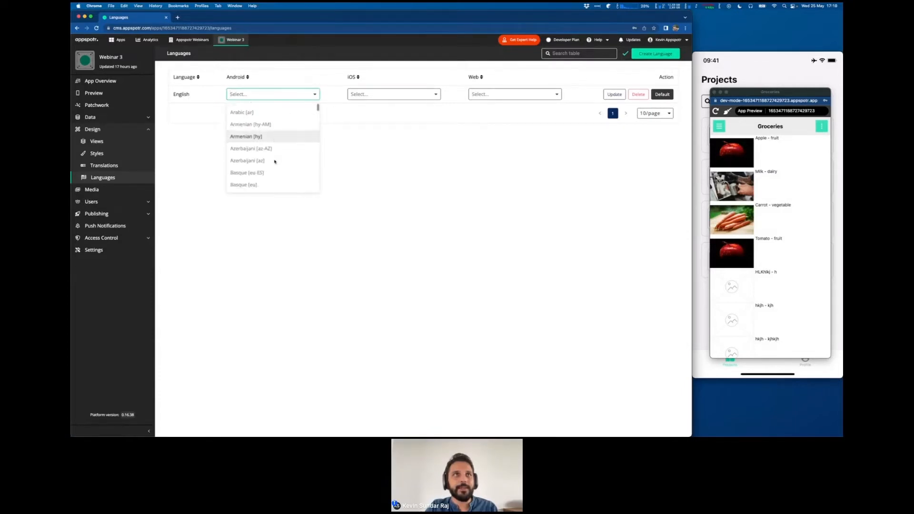
pyautogui.write('e')
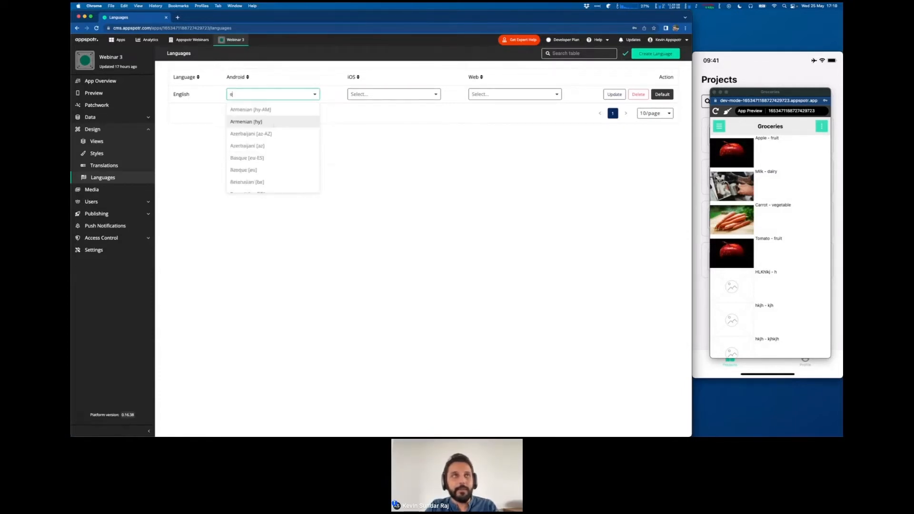
pyautogui.write('nglish')
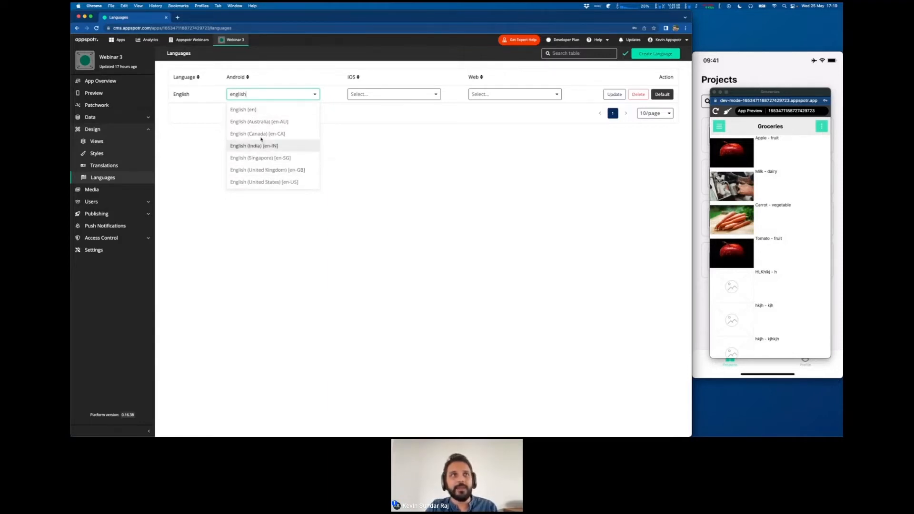
pyautogui.click(257, 109)
pyautogui.click(253, 95)
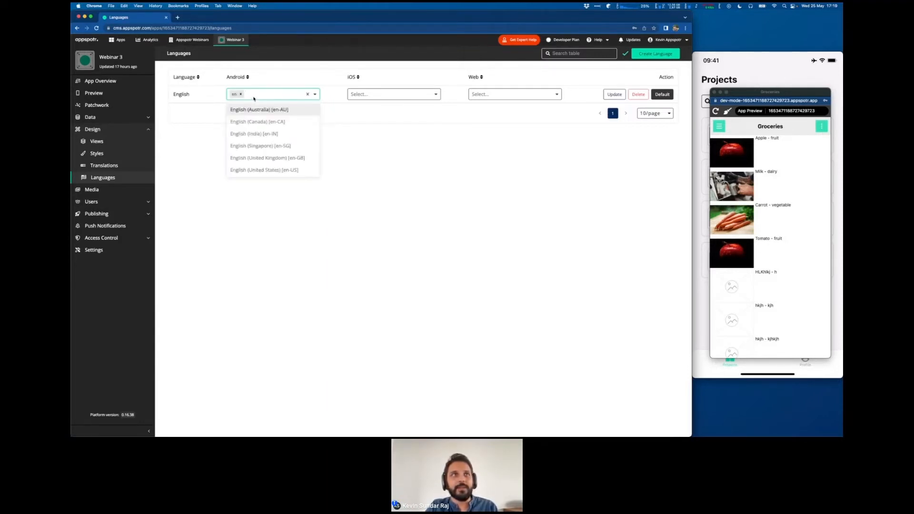
pyautogui.click(260, 169)
pyautogui.click(274, 96)
pyautogui.click(269, 157)
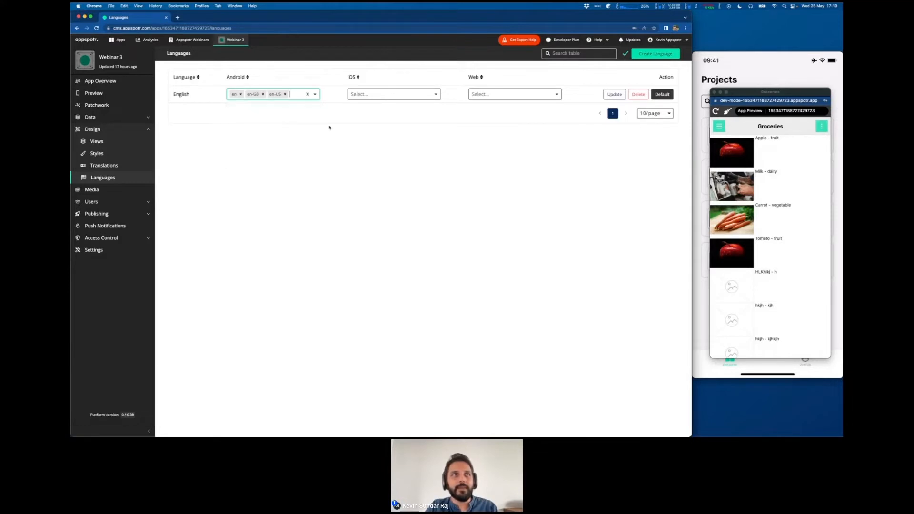
# - Map English to the iOS codes en and en-GB
pyautogui.click(384, 94)
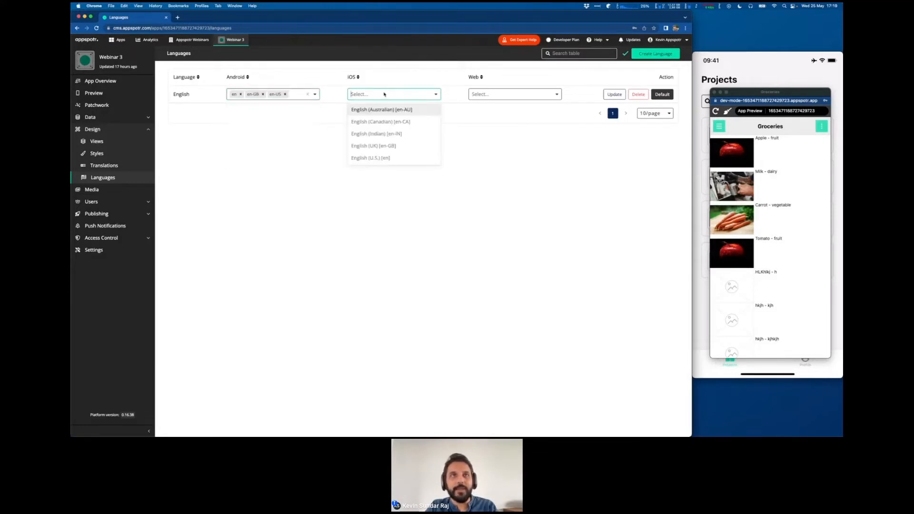
pyautogui.write('englis')
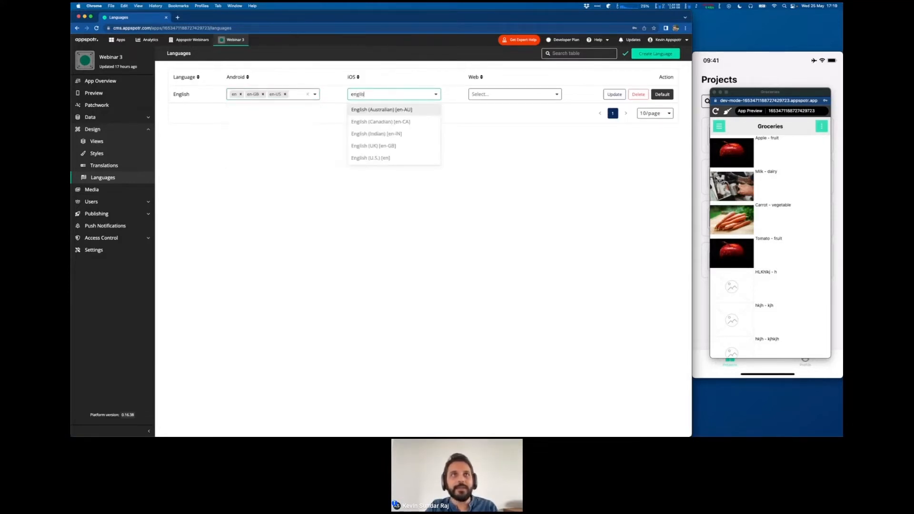
pyautogui.click(390, 159)
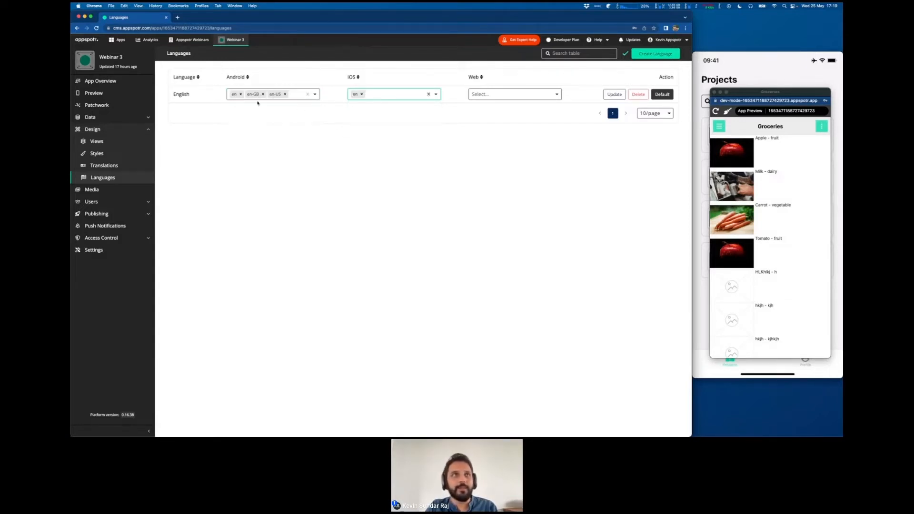
pyautogui.click(373, 97)
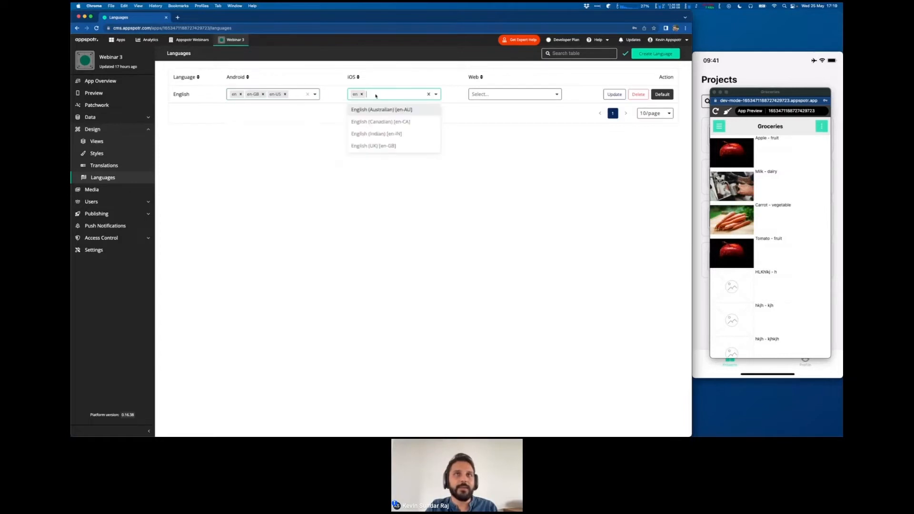
pyautogui.click(383, 147)
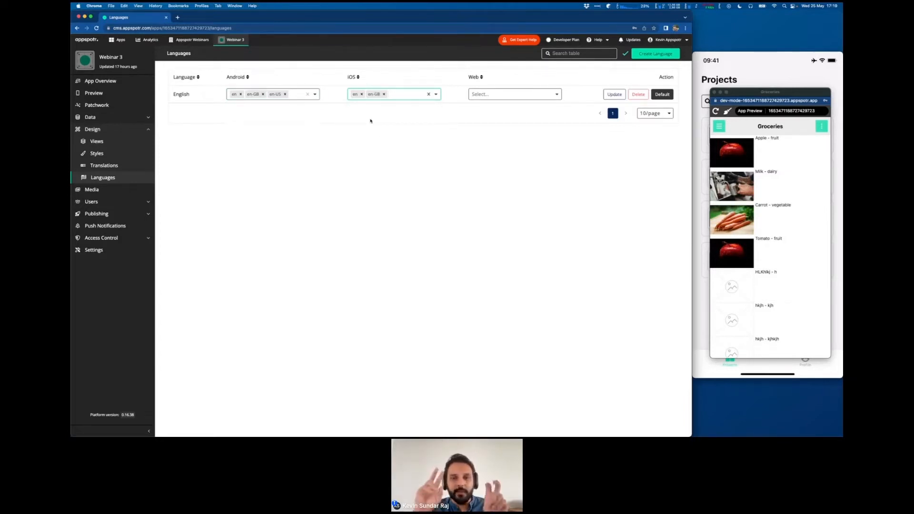
# - Map English to the Web codes en, en-US and en-GB
pyautogui.click(511, 99)
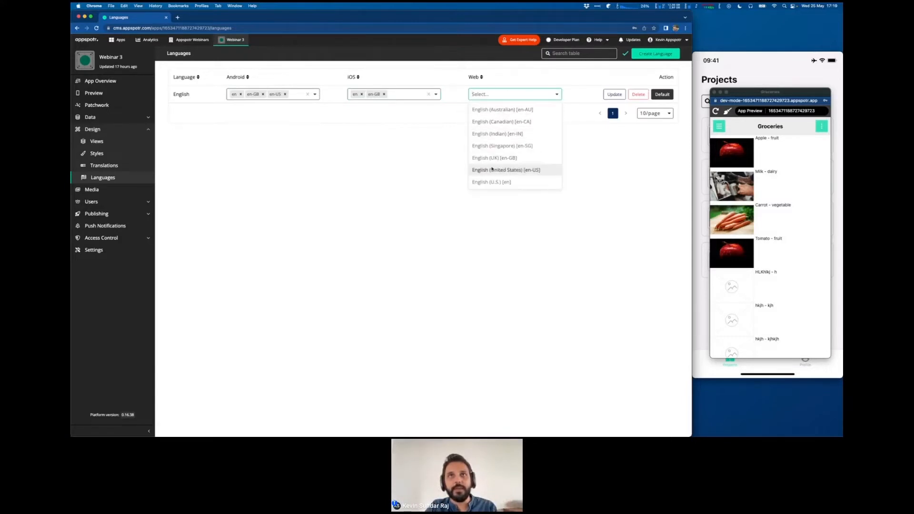
pyautogui.click(496, 183)
pyautogui.click(496, 96)
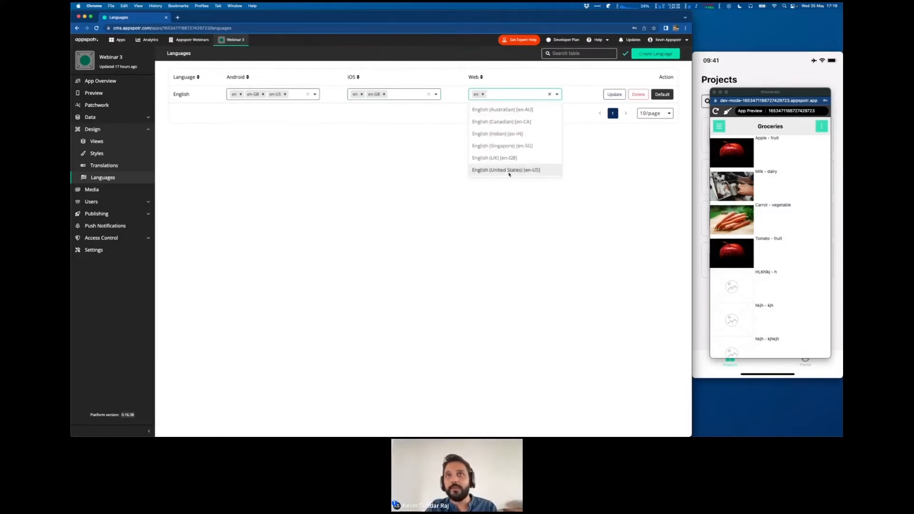
pyautogui.click(509, 172)
pyautogui.click(511, 98)
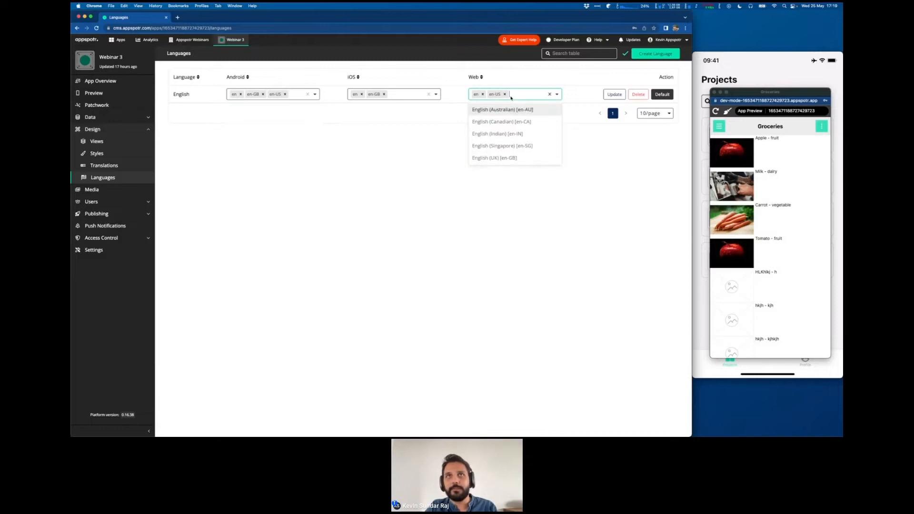
pyautogui.click(509, 159)
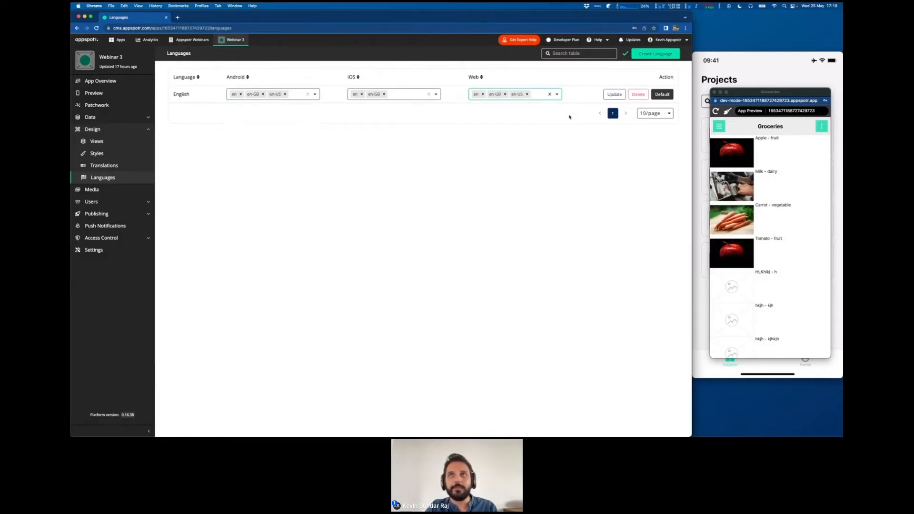
pyautogui.click(656, 53)
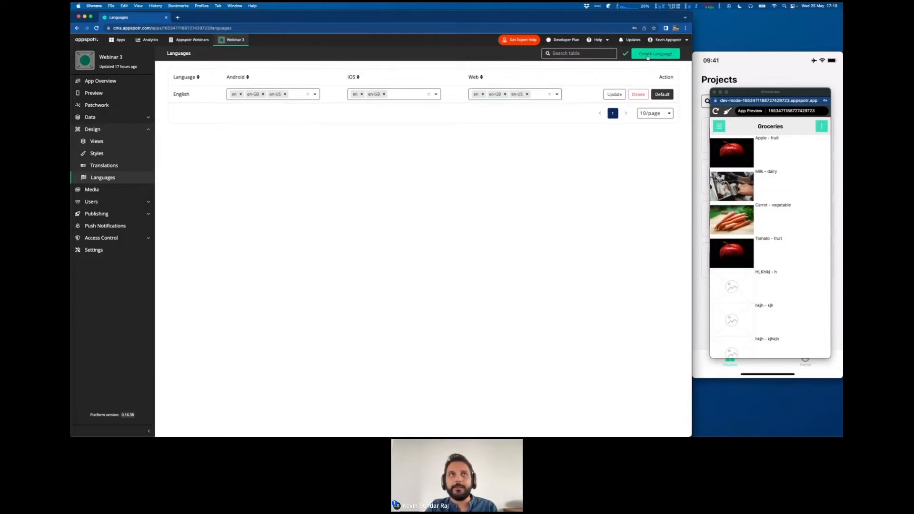
# - Create the Swedish language and give it Android codes sv and sv-SE
pyautogui.click(335, 245)
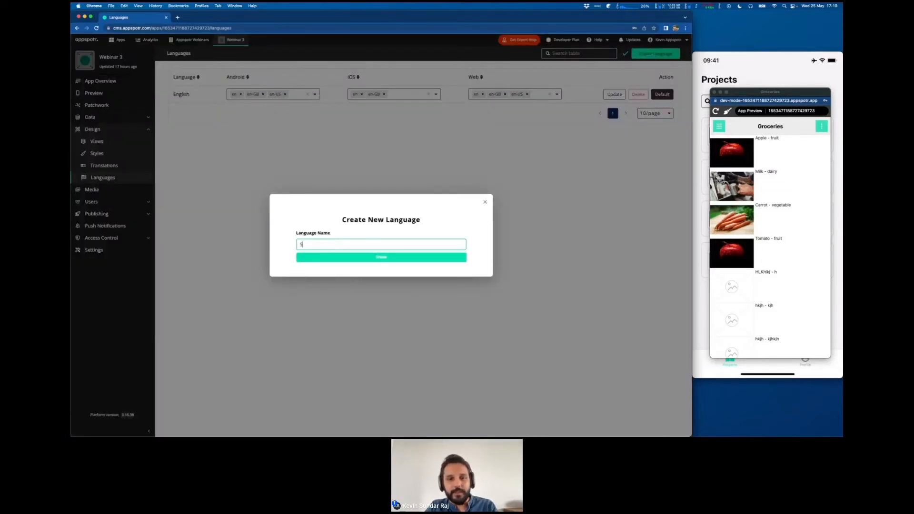
pyautogui.write('Swedish')
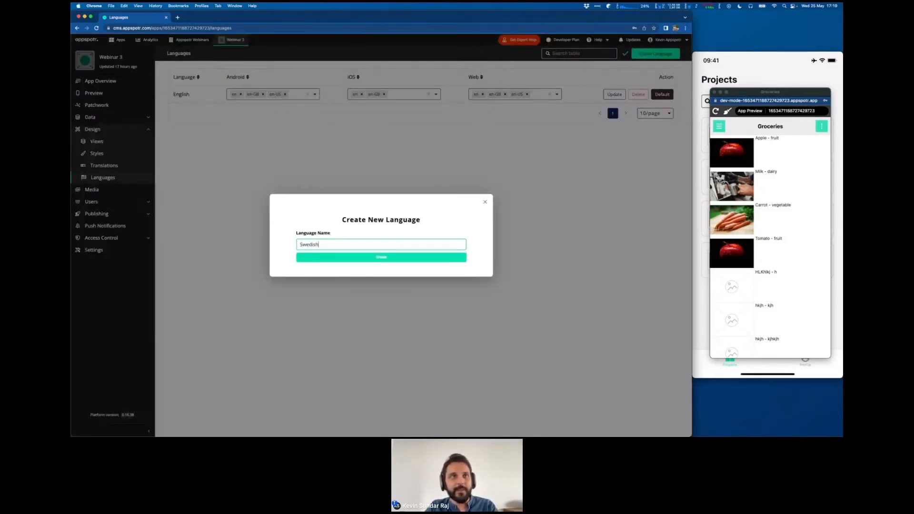
pyautogui.click(380, 259)
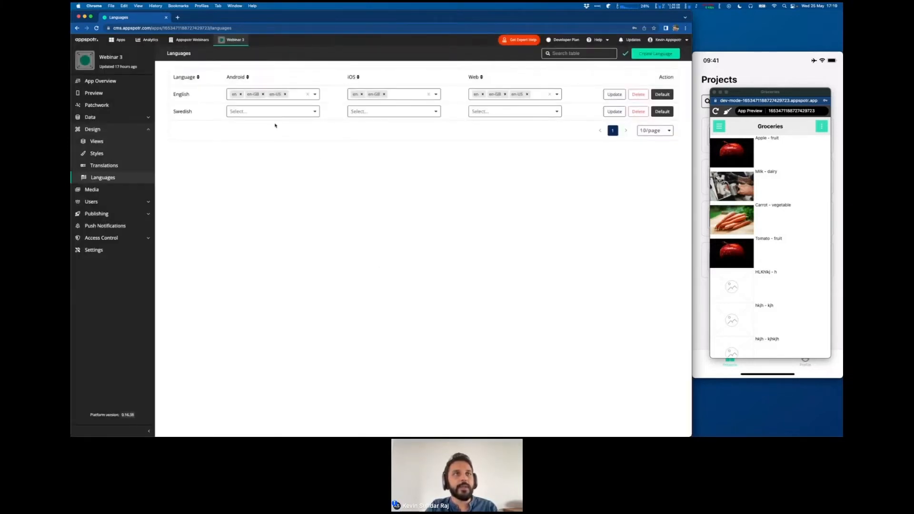
pyautogui.click(272, 110)
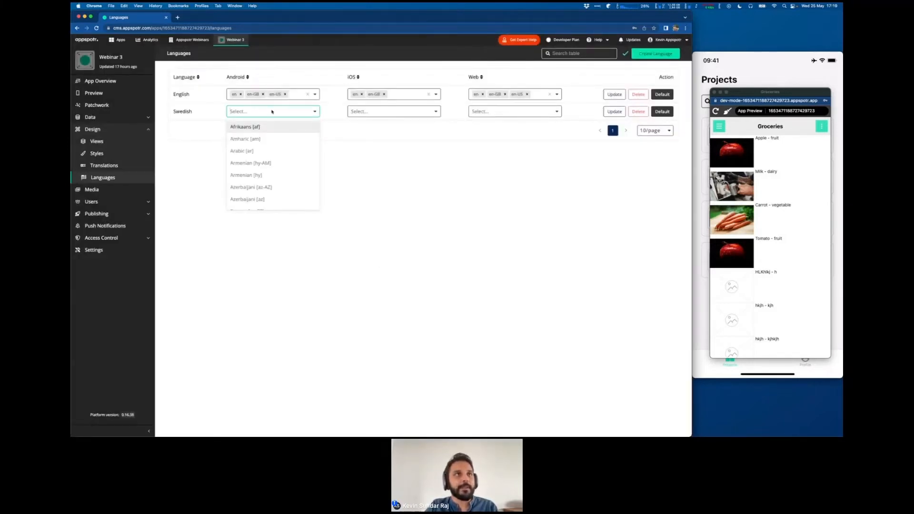
pyautogui.write('swe')
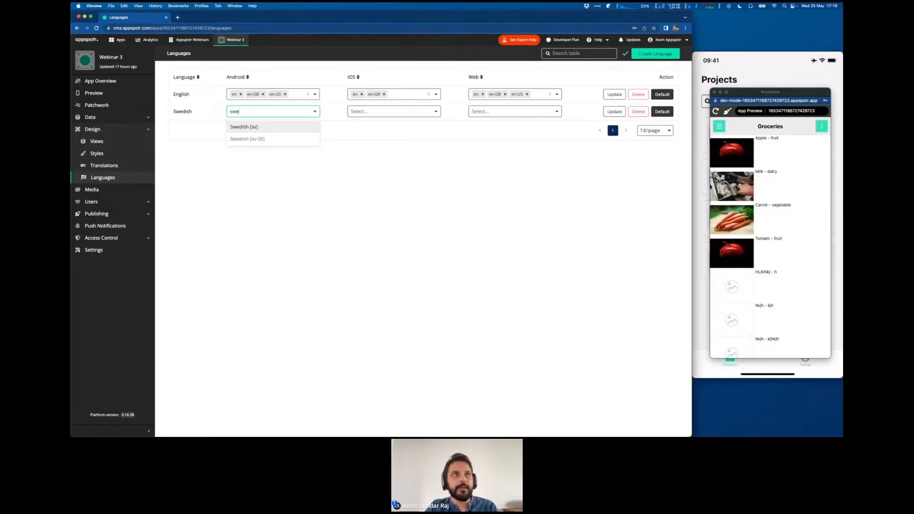
pyautogui.click(264, 130)
pyautogui.click(264, 112)
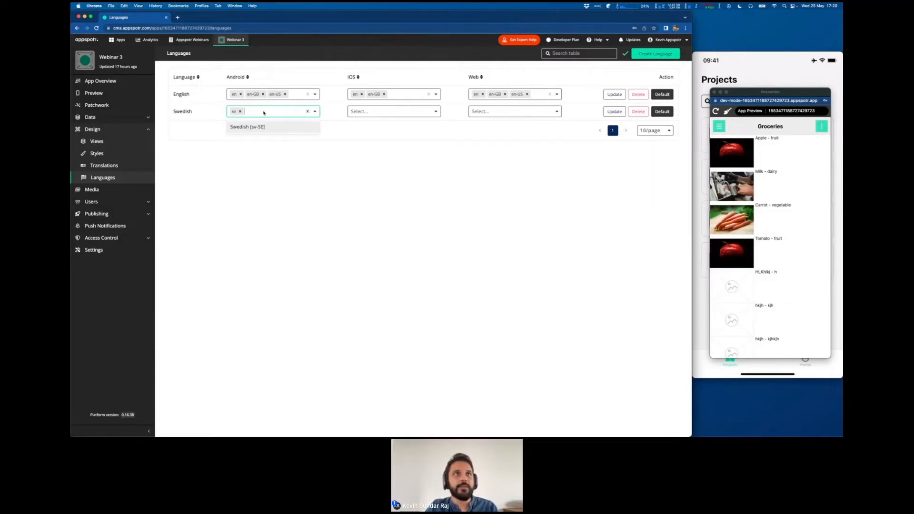
pyautogui.click(259, 127)
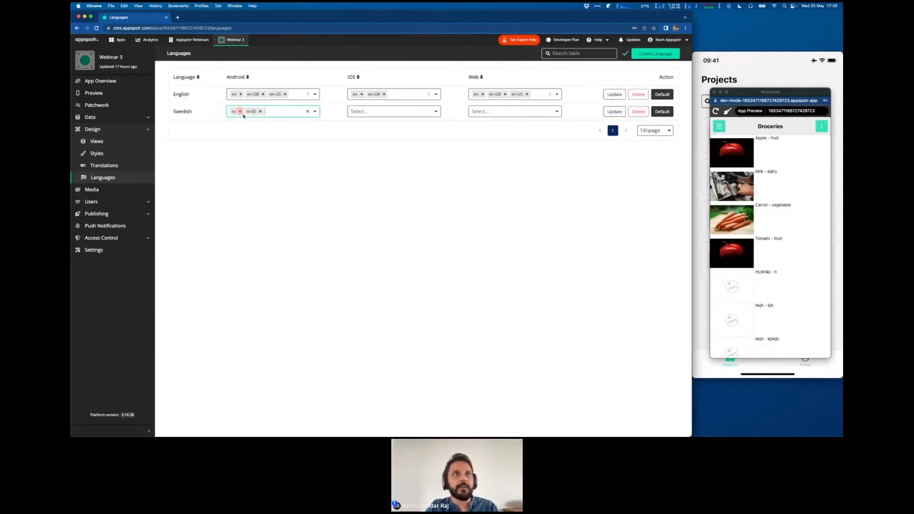
# - Map Swedish to iOS code sv and Web codes sv and sv-SE
pyautogui.click(377, 111)
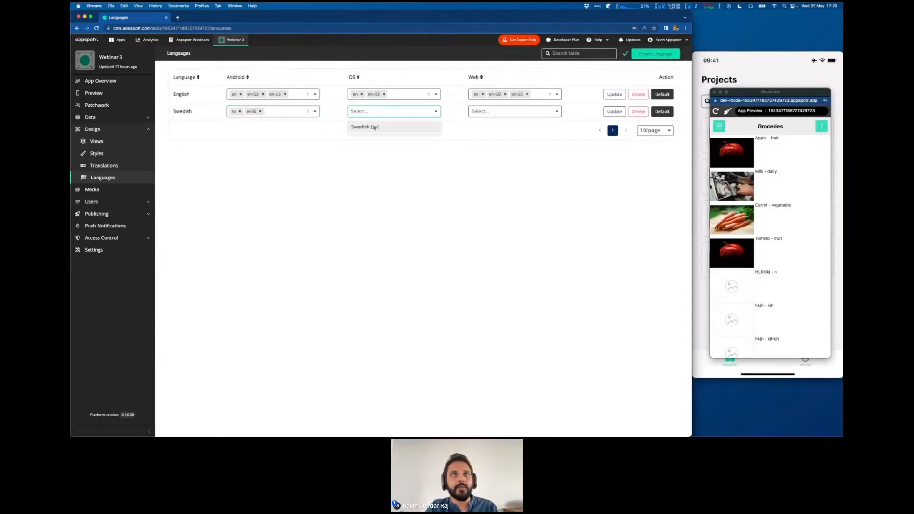
pyautogui.click(374, 128)
pyautogui.click(482, 113)
pyautogui.click(488, 138)
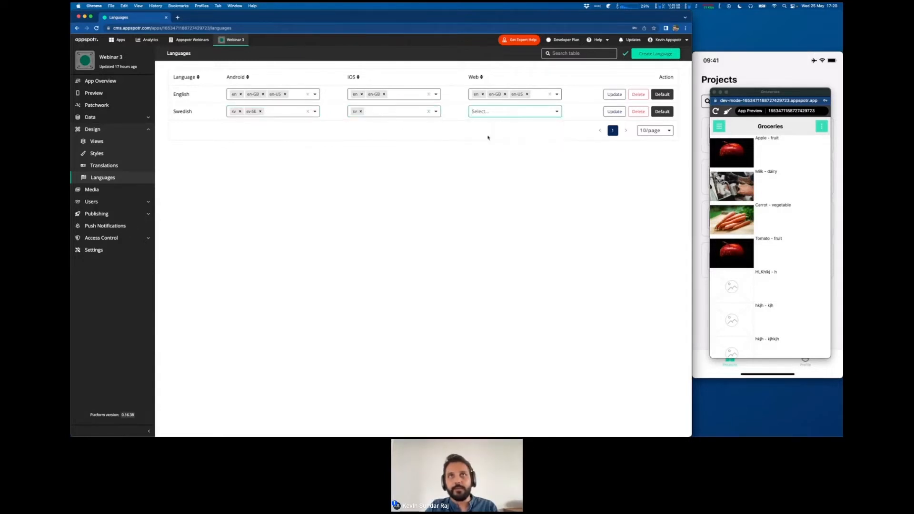
pyautogui.click(488, 128)
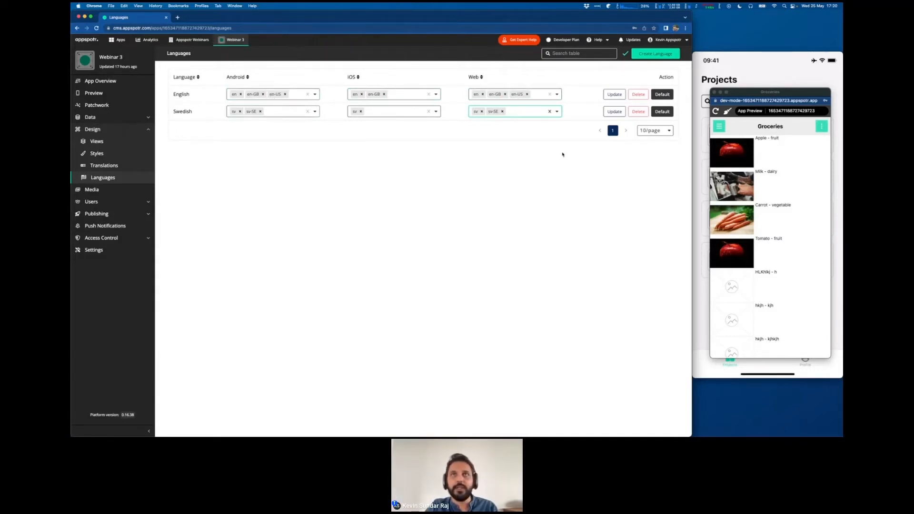
pyautogui.click(537, 159)
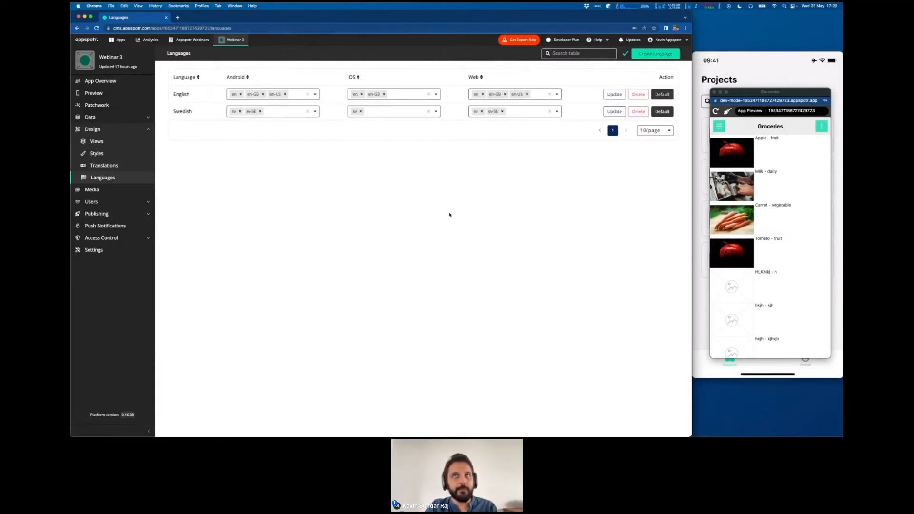
# - Glance at the slides, then go from the English/Swedish languages page to Translations
pyautogui.hotkey('ctrl', 'Right')
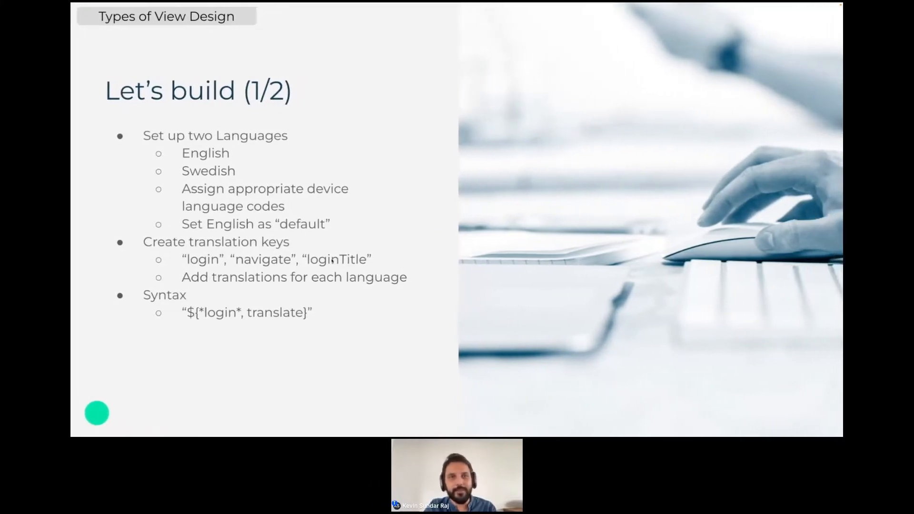
pyautogui.hotkey('ctrl', 'Left')
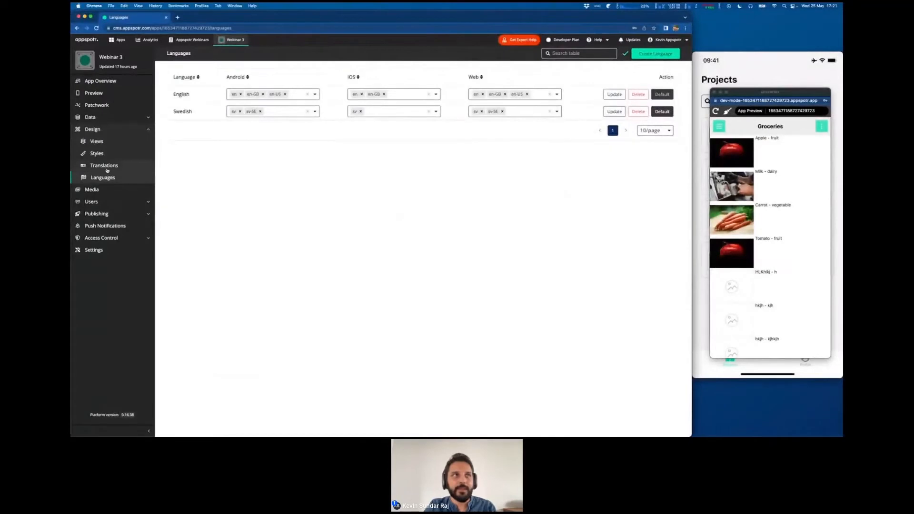
pyautogui.click(105, 167)
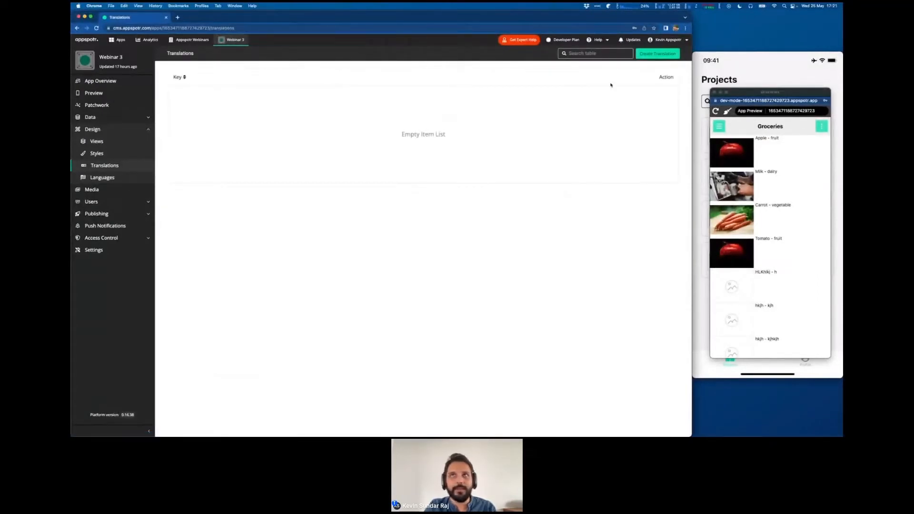
# - Start a new translation and log out in the app preview to show its Login page
pyautogui.click(646, 56)
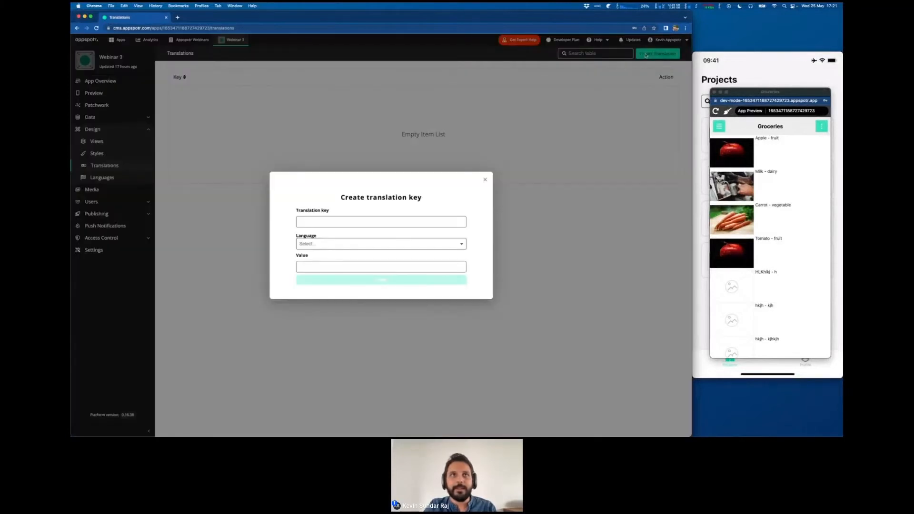
pyautogui.click(723, 132)
pyautogui.click(741, 208)
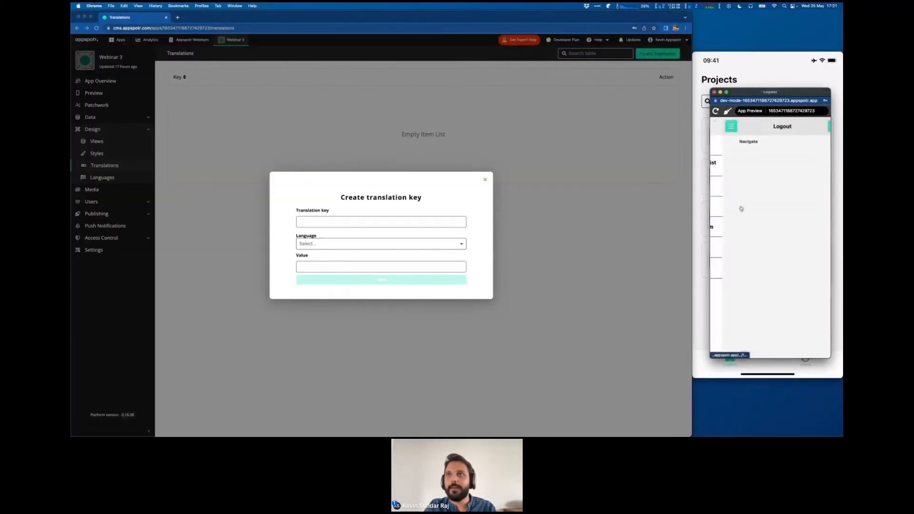
pyautogui.click(735, 143)
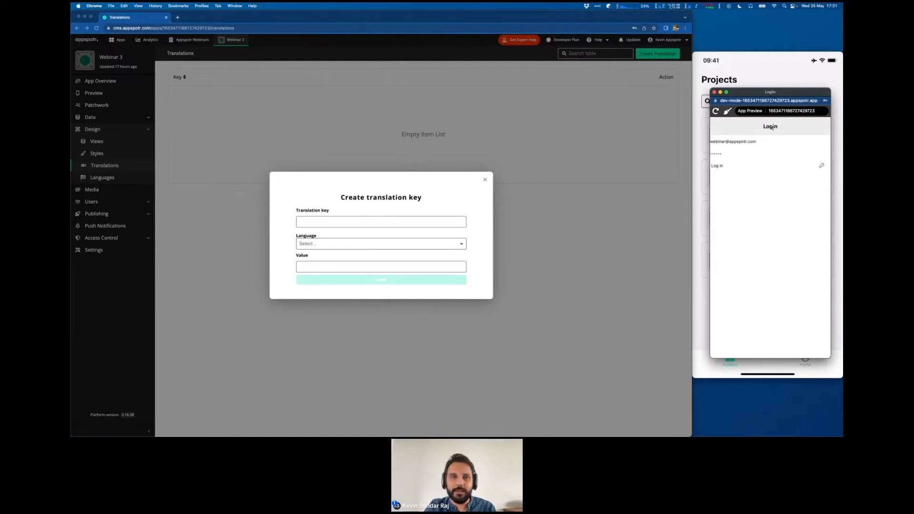
# - Create the translation key 'login' with English value 'Log in'
pyautogui.click(307, 222)
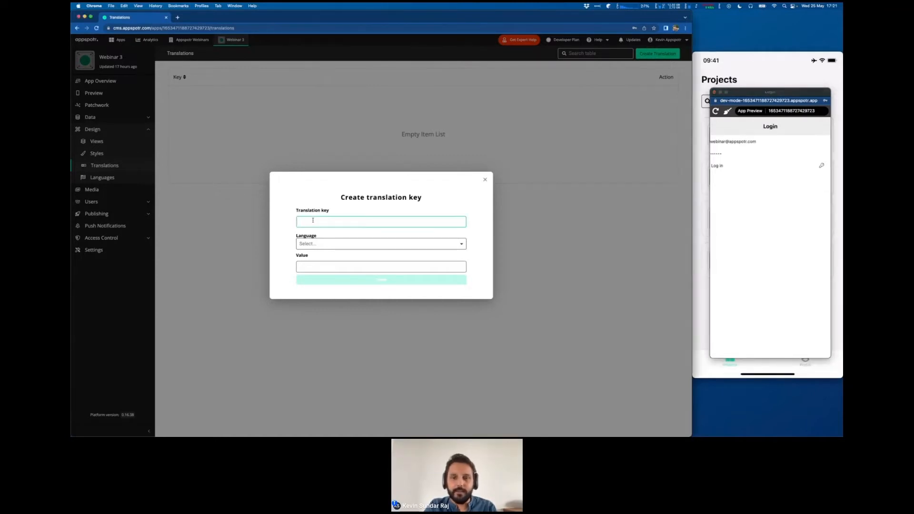
pyautogui.write('login')
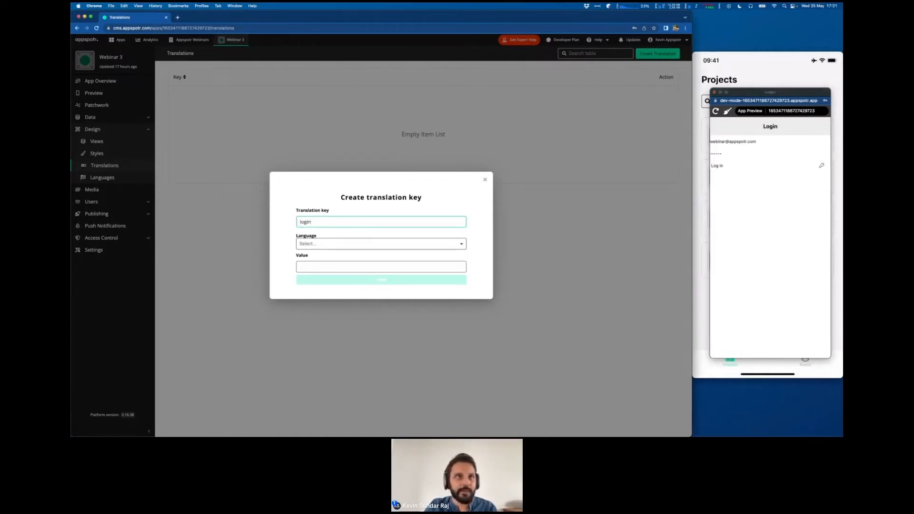
pyautogui.click(312, 241)
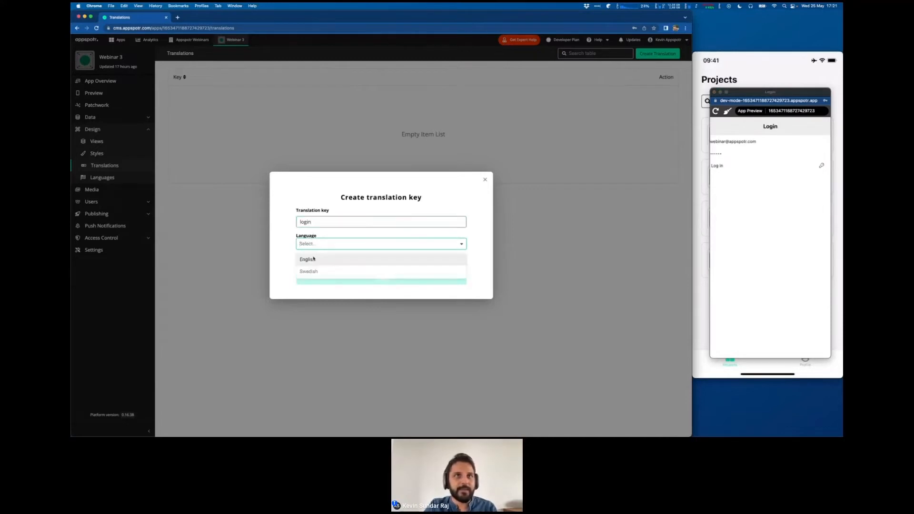
pyautogui.click(314, 259)
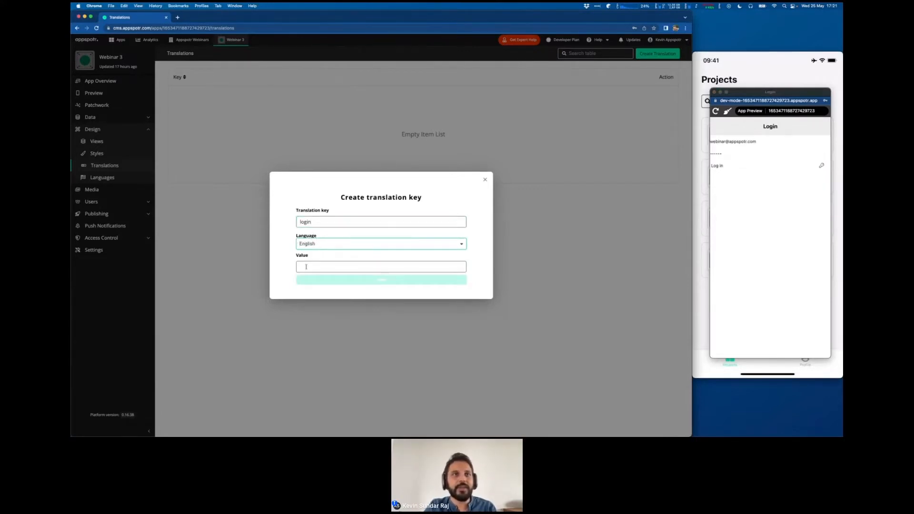
pyautogui.click(306, 267)
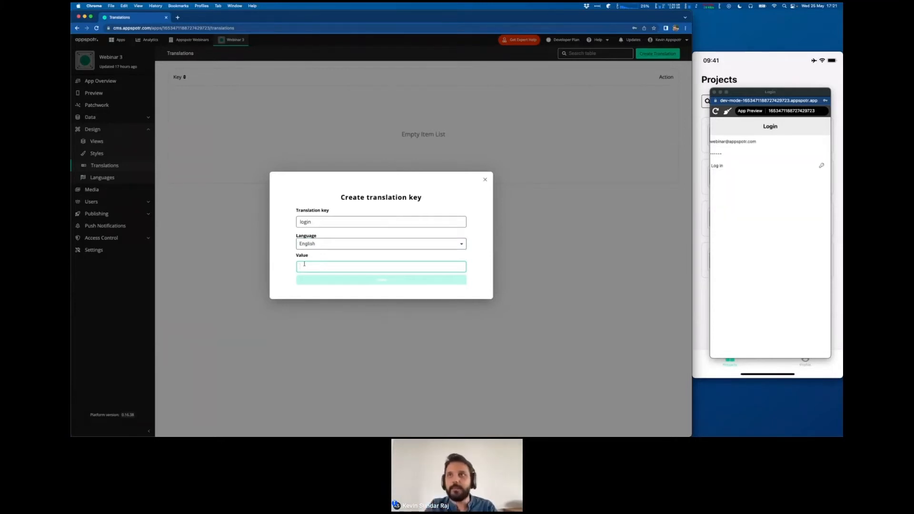
pyautogui.write('Log in')
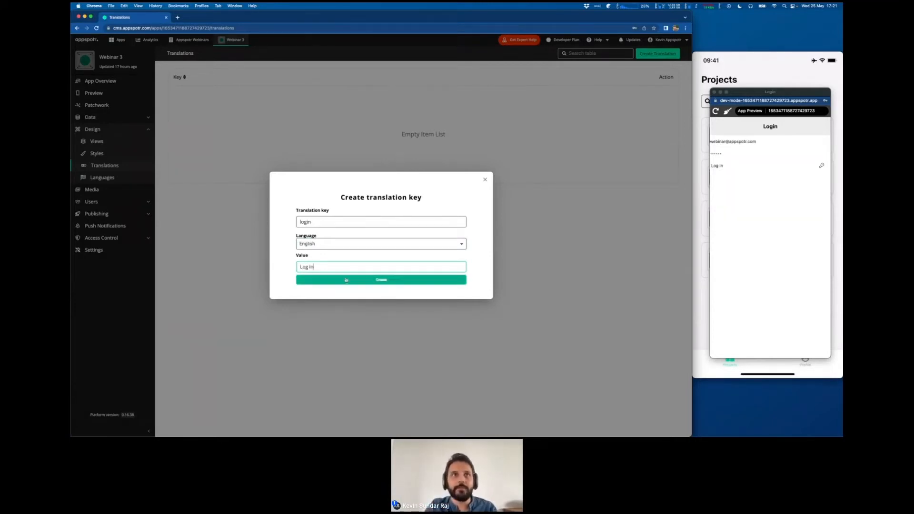
pyautogui.click(358, 280)
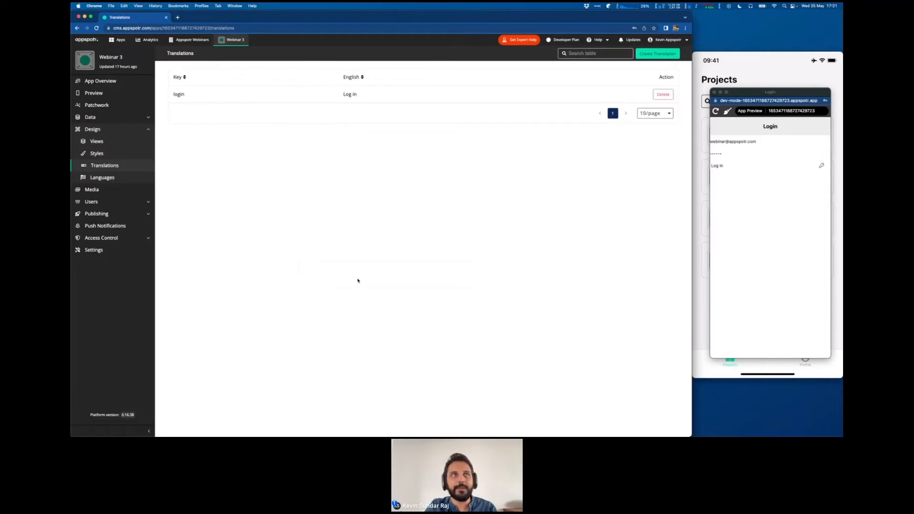
# - Add Swedish value 'Logga in' to the login key and return to the key list
pyautogui.click(374, 97)
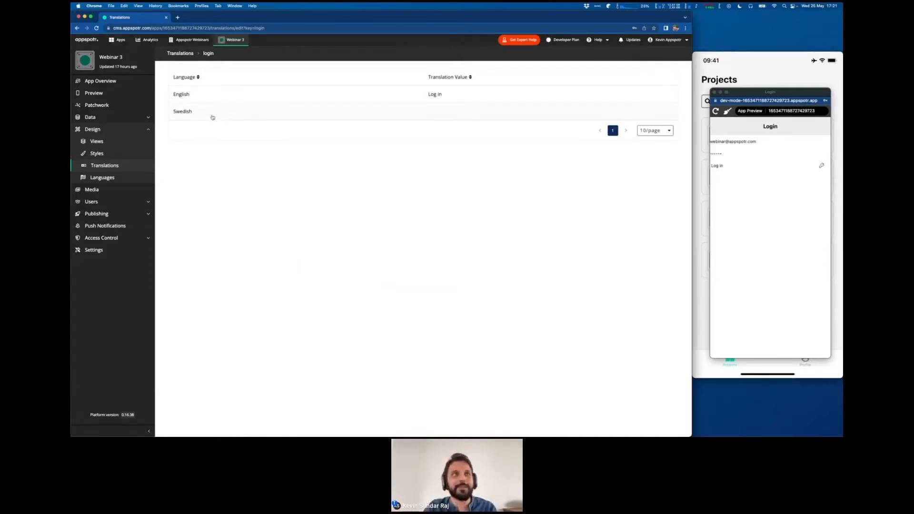
pyautogui.click(213, 117)
pyautogui.click(327, 244)
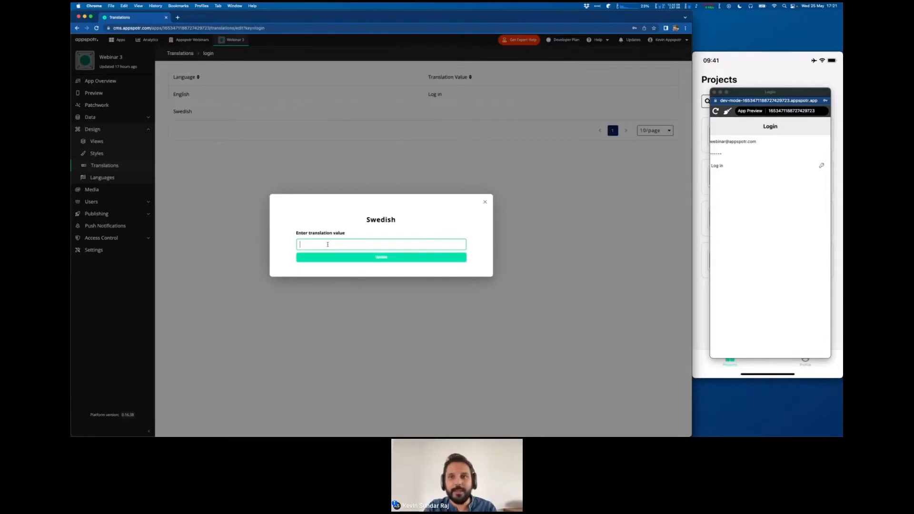
pyautogui.press('super+Tab')
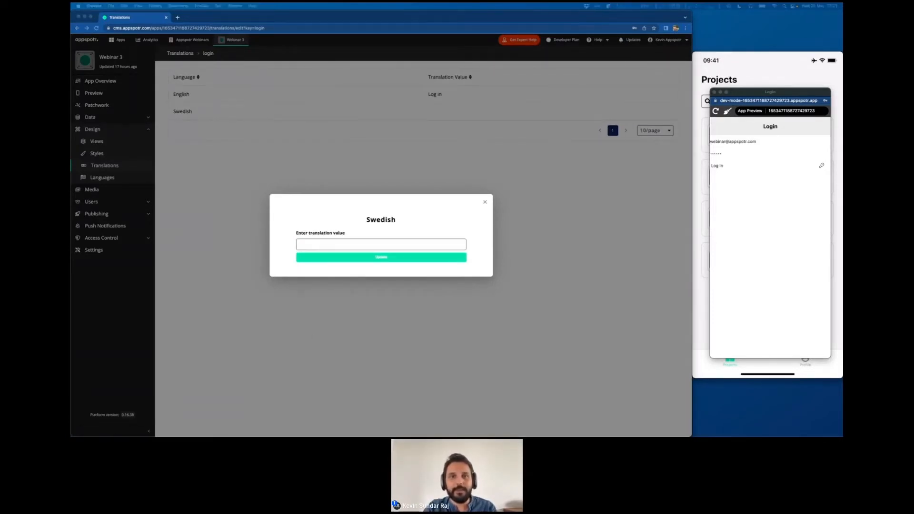
pyautogui.press('super+Tab')
pyautogui.write('Logga')
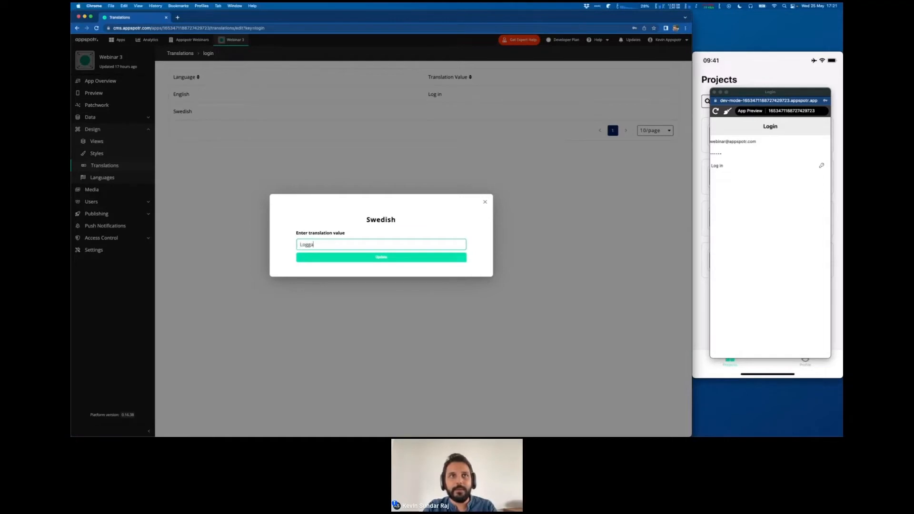
pyautogui.write(' in')
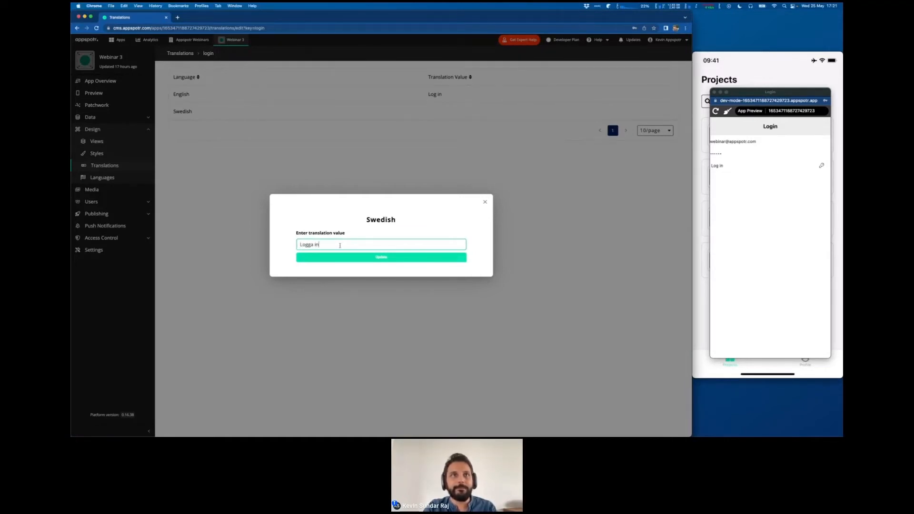
pyautogui.click(383, 260)
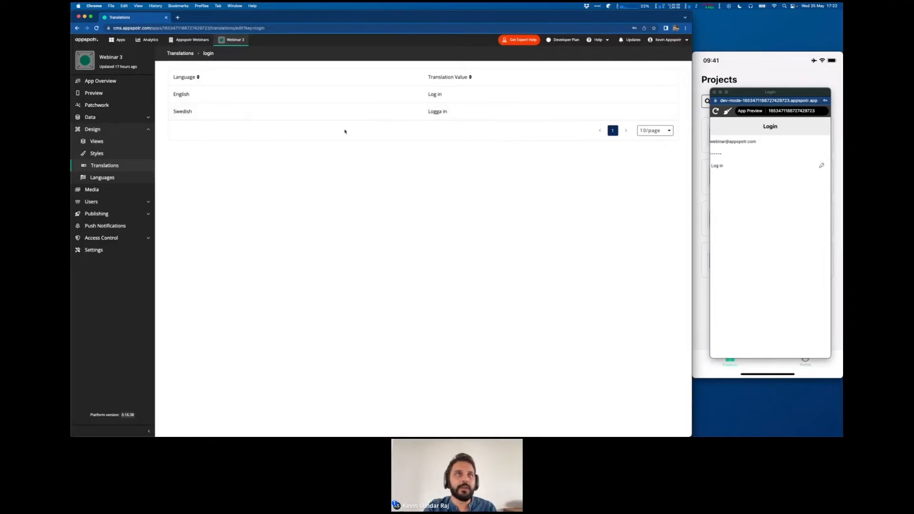
pyautogui.click(179, 53)
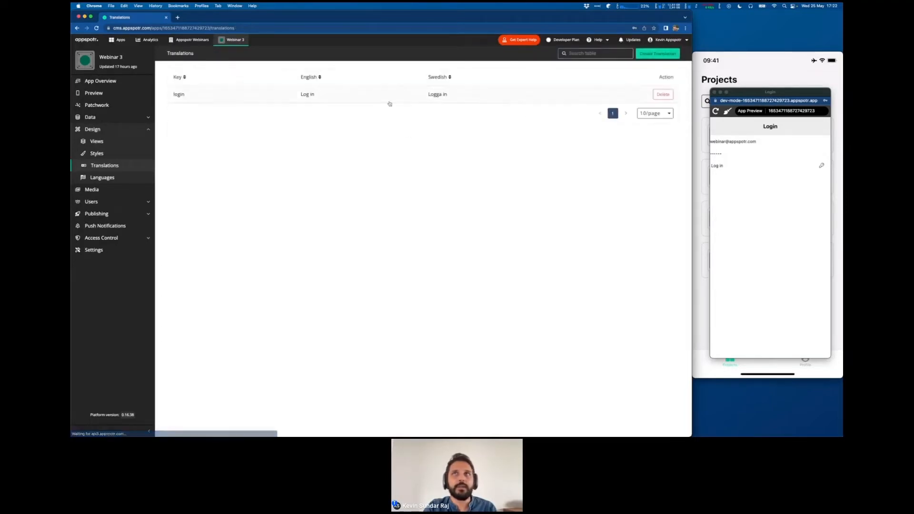
# - Create translation key 'loginTitle' with English value 'Login Screen'
pyautogui.click(644, 54)
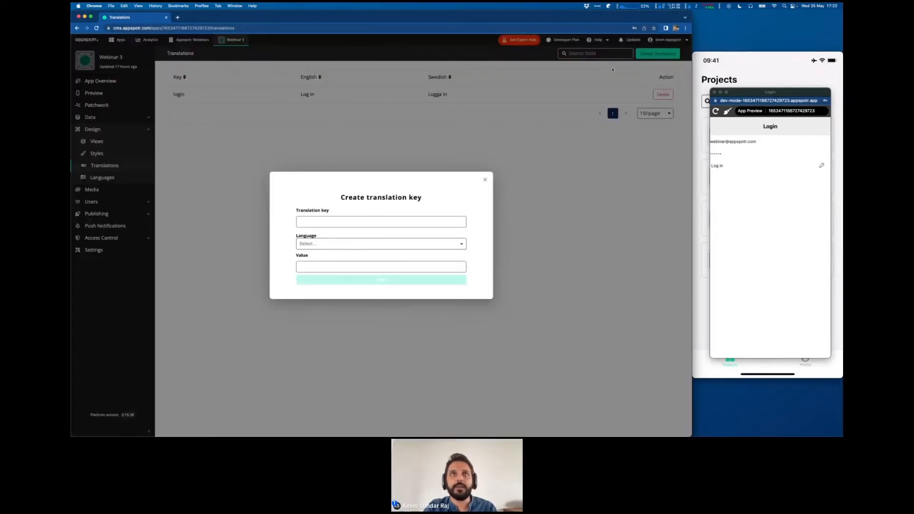
pyautogui.click(377, 222)
pyautogui.write('login')
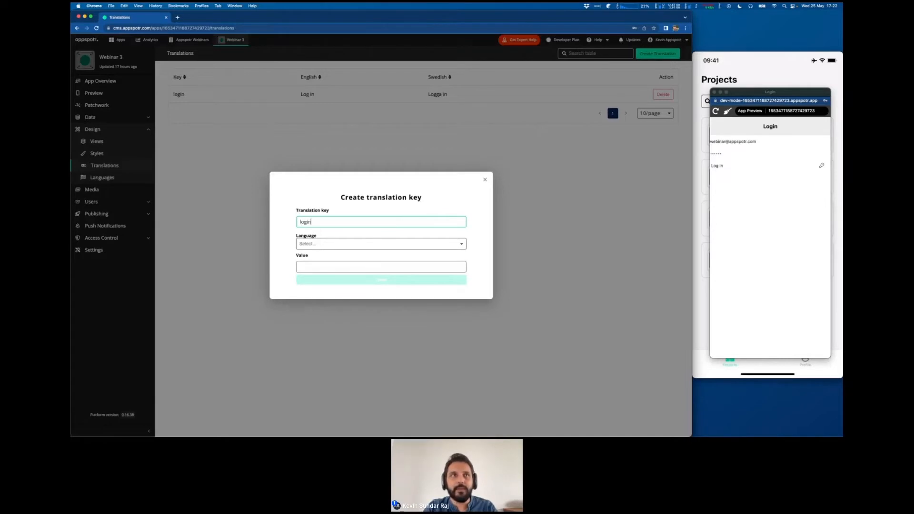
pyautogui.write('Title')
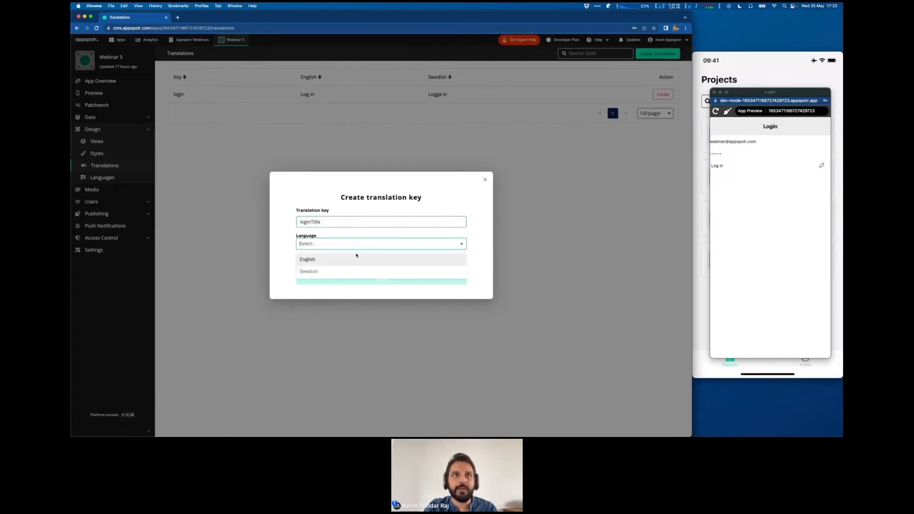
pyautogui.click(357, 258)
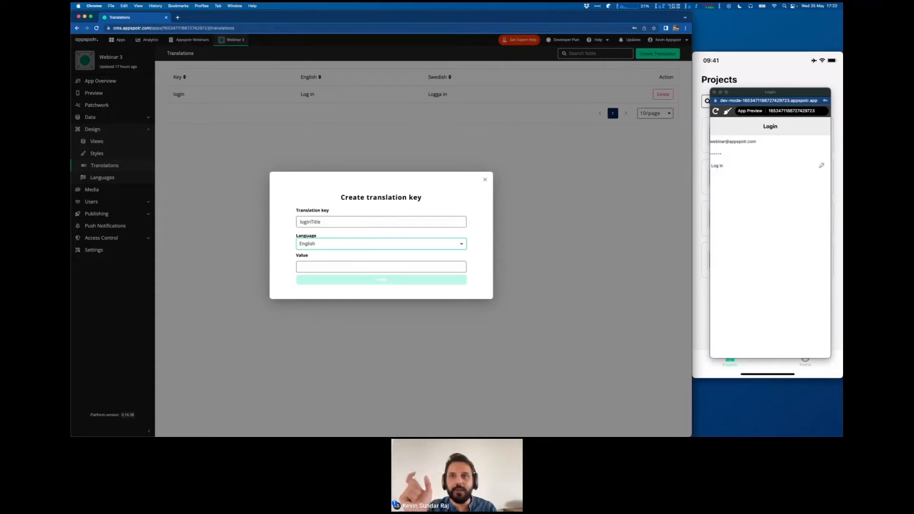
pyautogui.click(312, 264)
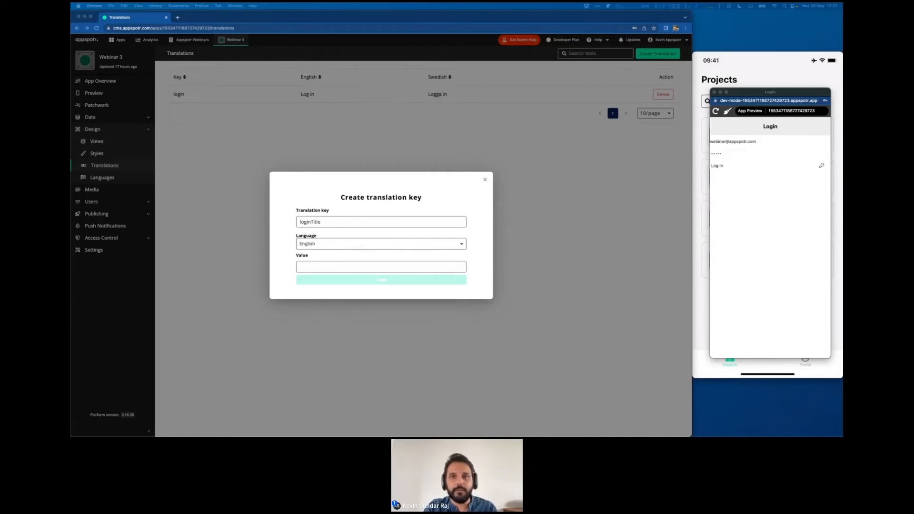
pyautogui.click(310, 266)
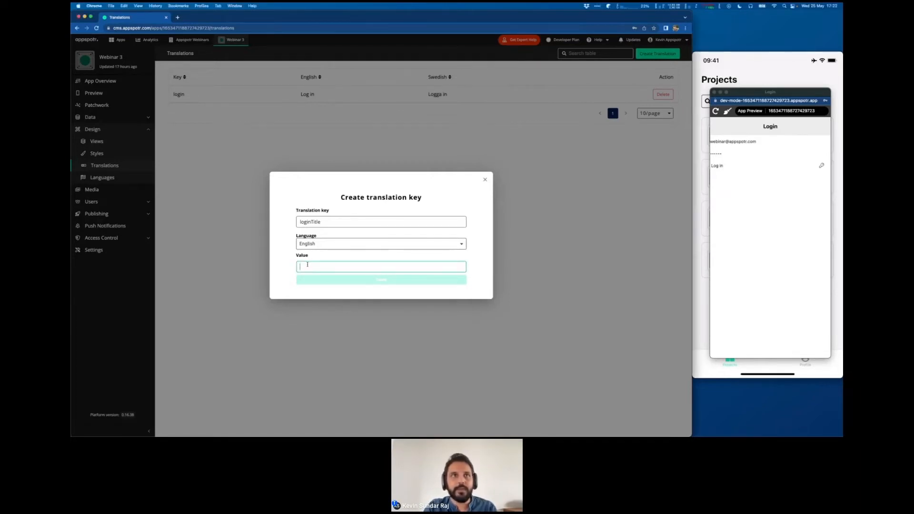
pyautogui.write('Login Screen')
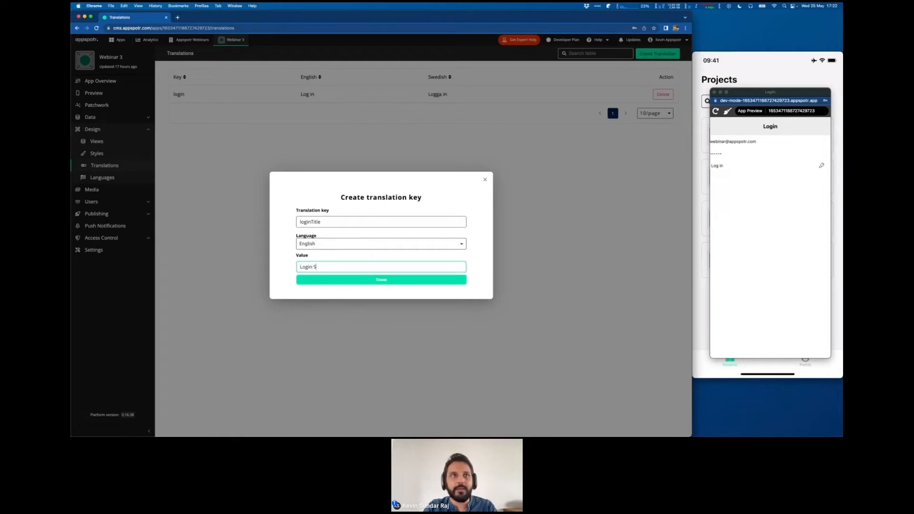
pyautogui.click(328, 283)
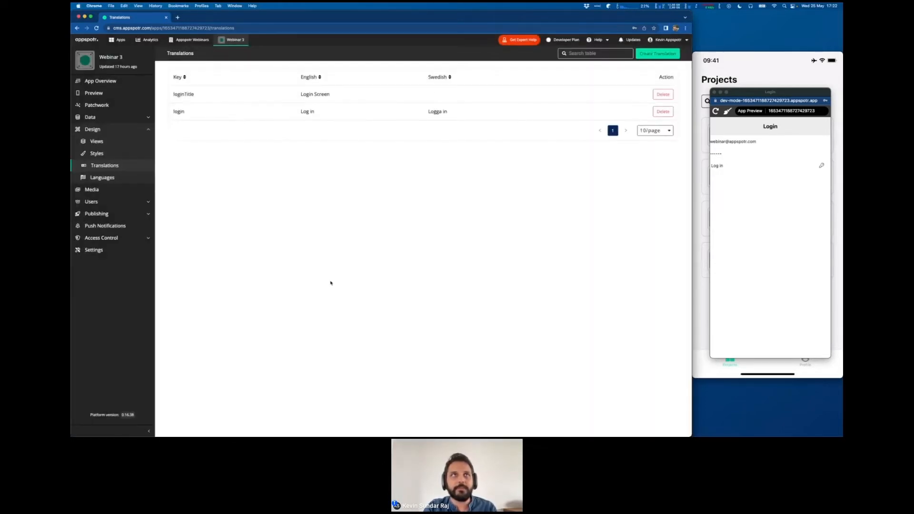
# - Review the existing values of the loginTitle and login keys
pyautogui.click(370, 94)
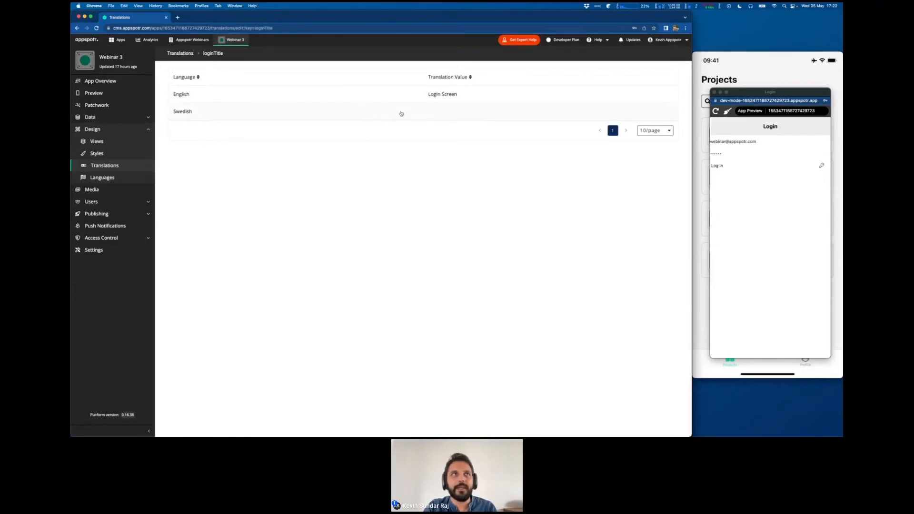
pyautogui.click(180, 54)
pyautogui.click(367, 114)
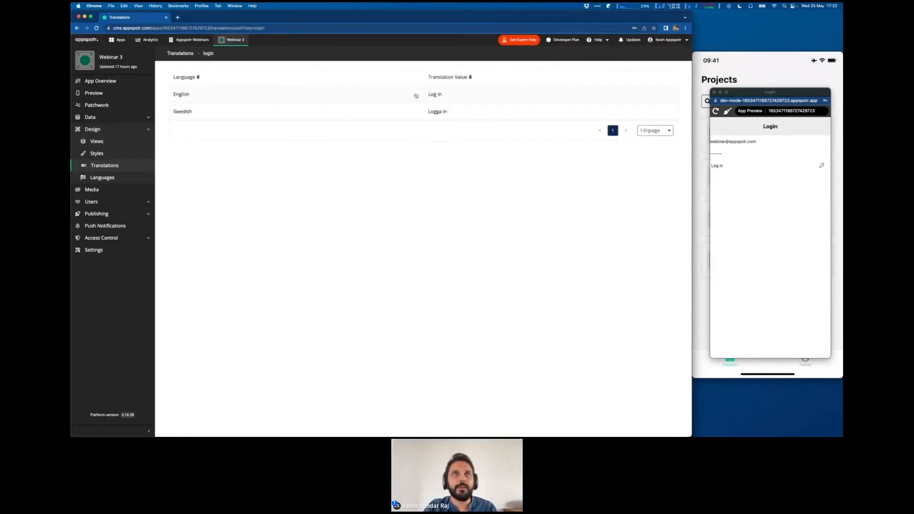
pyautogui.click(416, 95)
pyautogui.click(365, 186)
pyautogui.click(180, 54)
# - Paste 'Inloggningsskärm' as loginTitle's Swedish value, save, and return to the key list
pyautogui.click(389, 97)
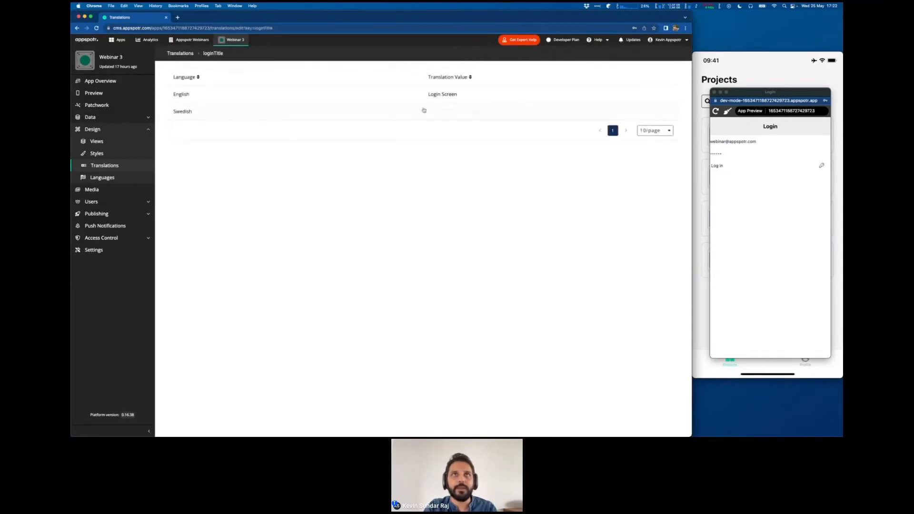
pyautogui.click(427, 109)
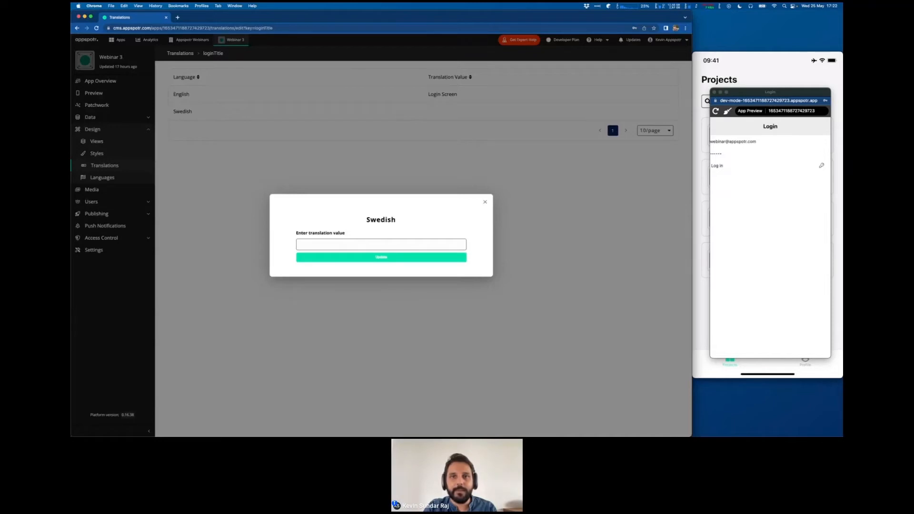
pyautogui.click(356, 245)
pyautogui.write('inloggningsskärm')
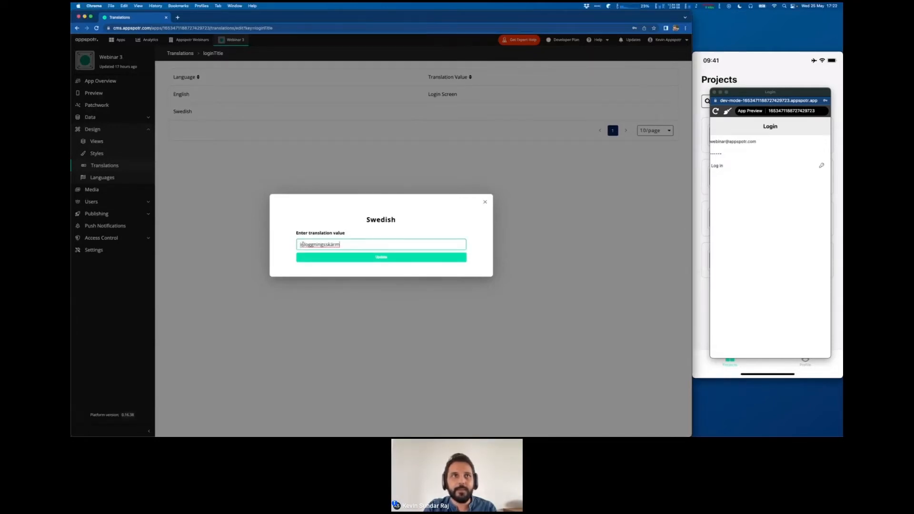
pyautogui.click(300, 245)
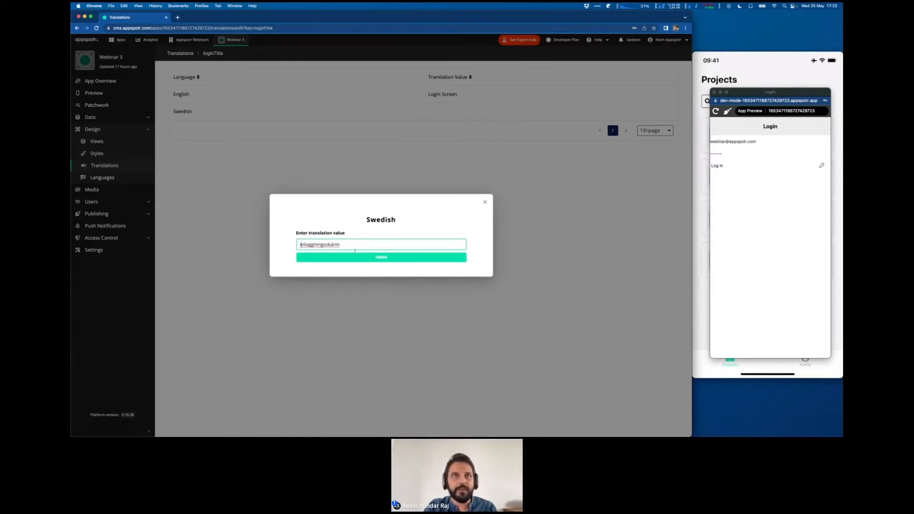
pyautogui.click(382, 258)
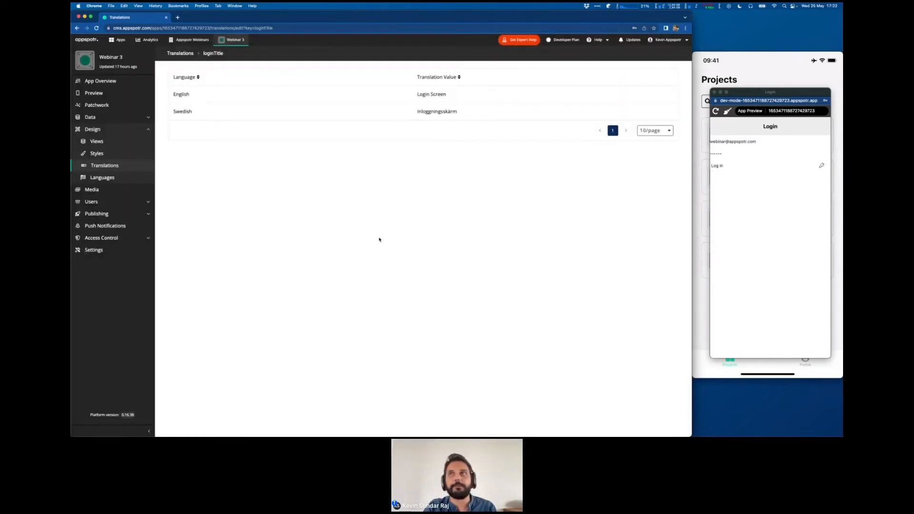
pyautogui.click(186, 54)
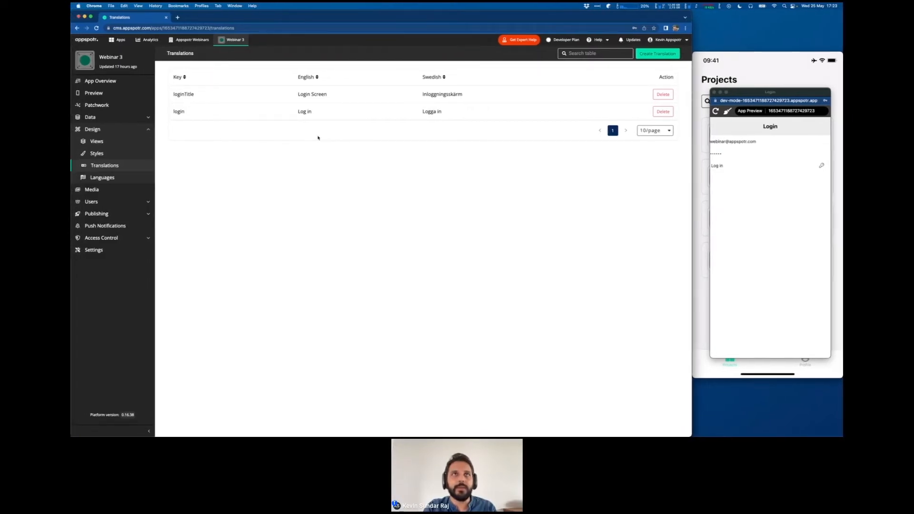
# - Check the phone preview, then go to the app's Views list
pyautogui.click(786, 214)
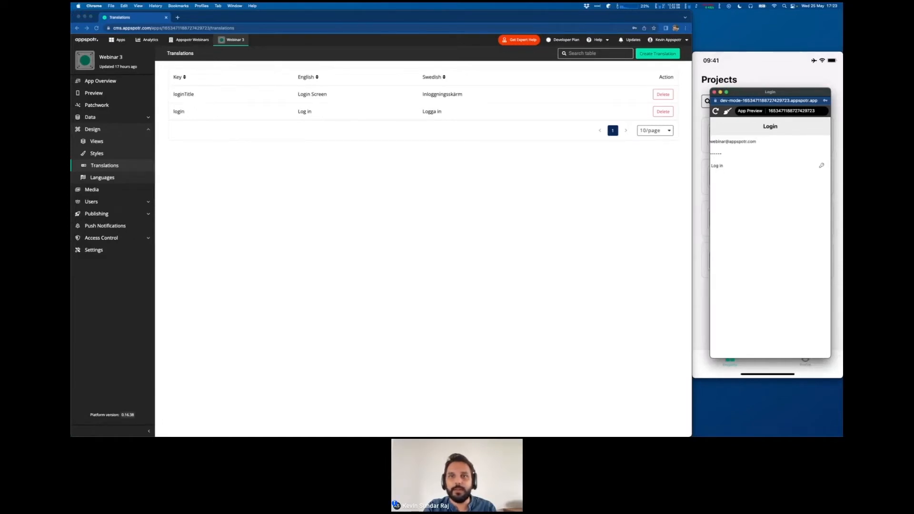
pyautogui.click(769, 243)
pyautogui.click(477, 214)
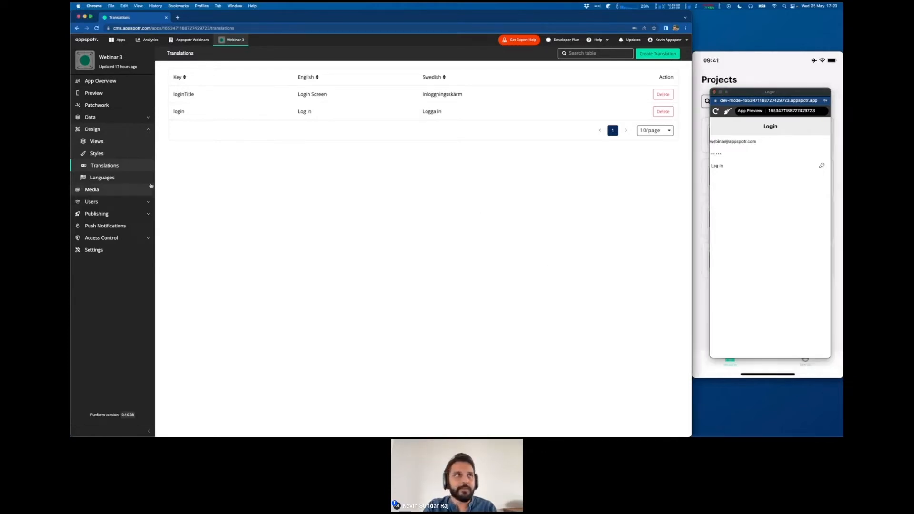
pyautogui.click(112, 142)
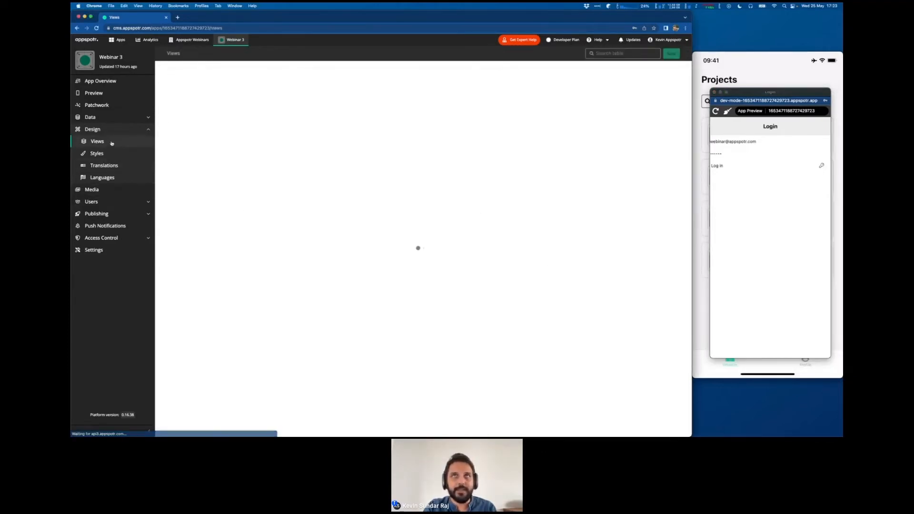
# - Return from the slides and open the Login view from page 1 of Views
pyautogui.hotkey('ctrl', 'Right')
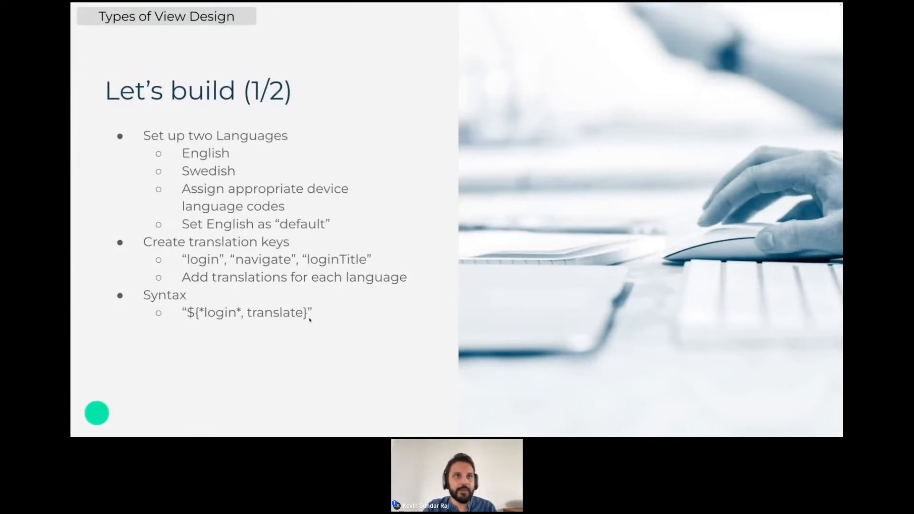
pyautogui.hotkey('ctrl', 'Left')
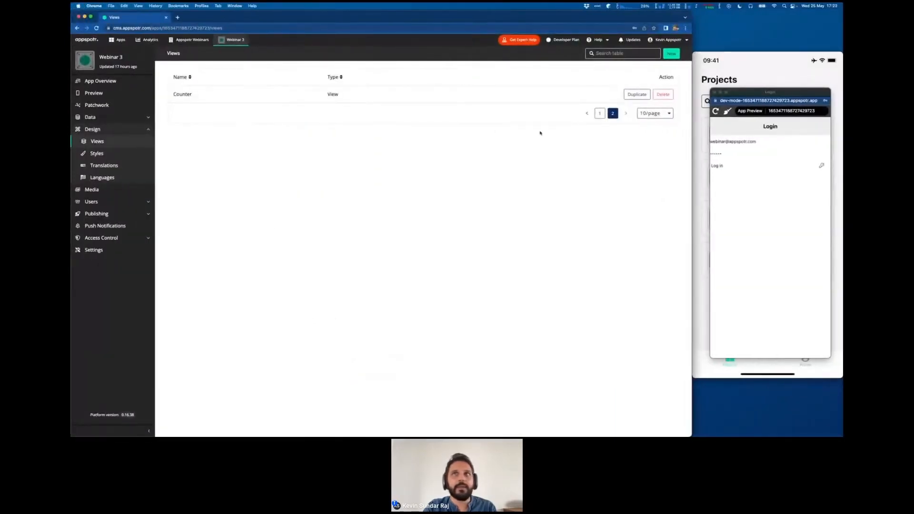
pyautogui.click(598, 114)
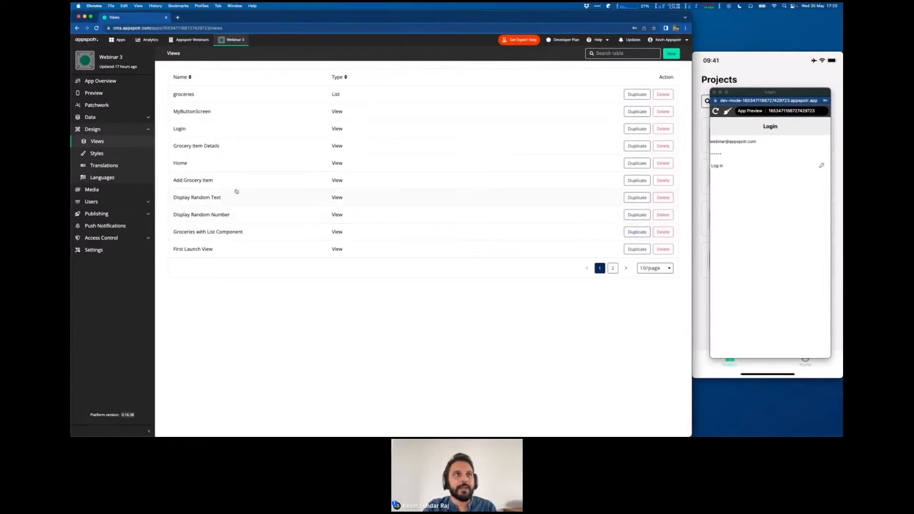
pyautogui.click(223, 136)
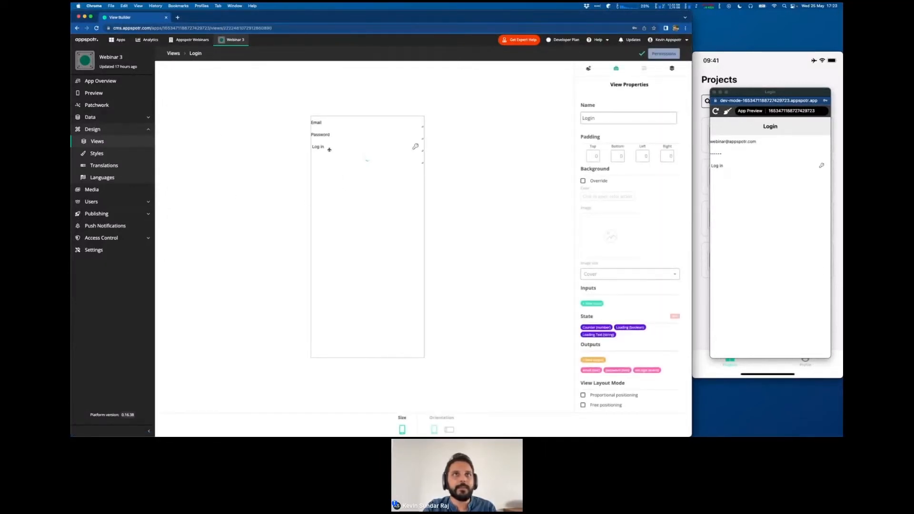
# - Replace the Login button's Text with the ${"login", translate} expression
pyautogui.click(644, 68)
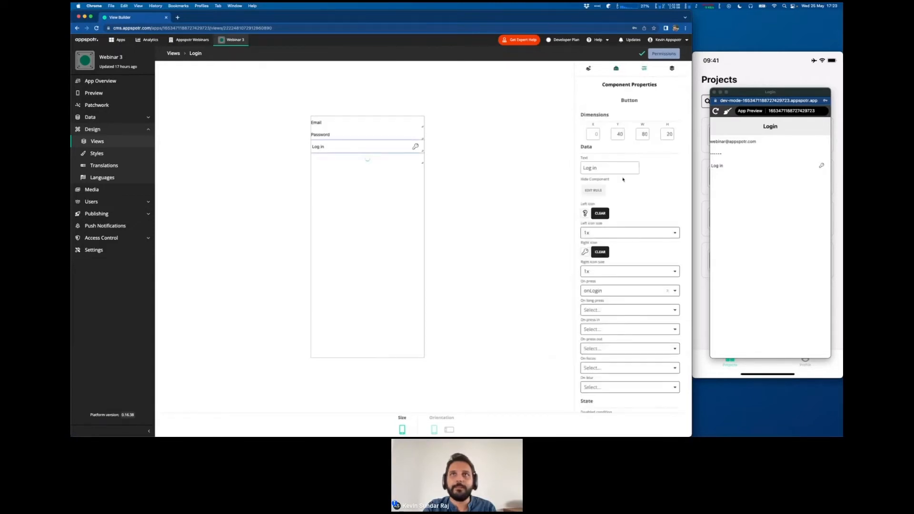
pyautogui.doubleClick(592, 167)
pyautogui.write('S')
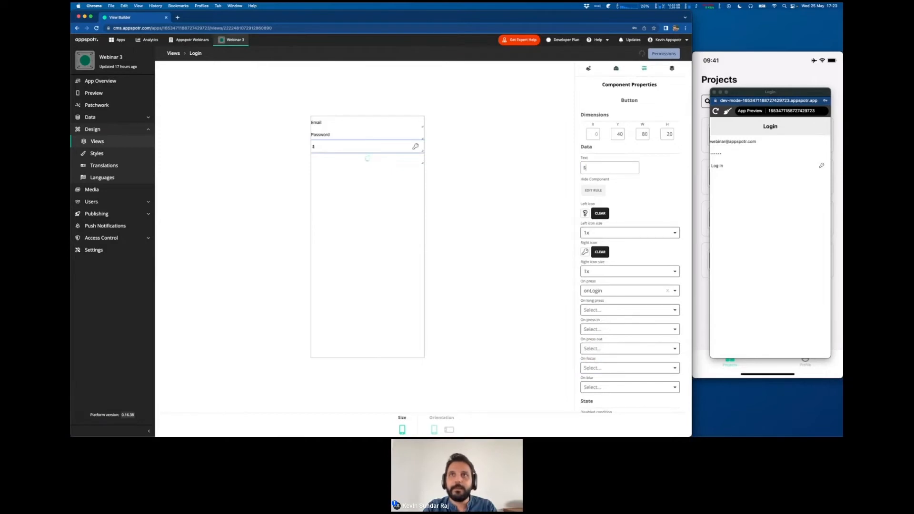
pyautogui.write('{')
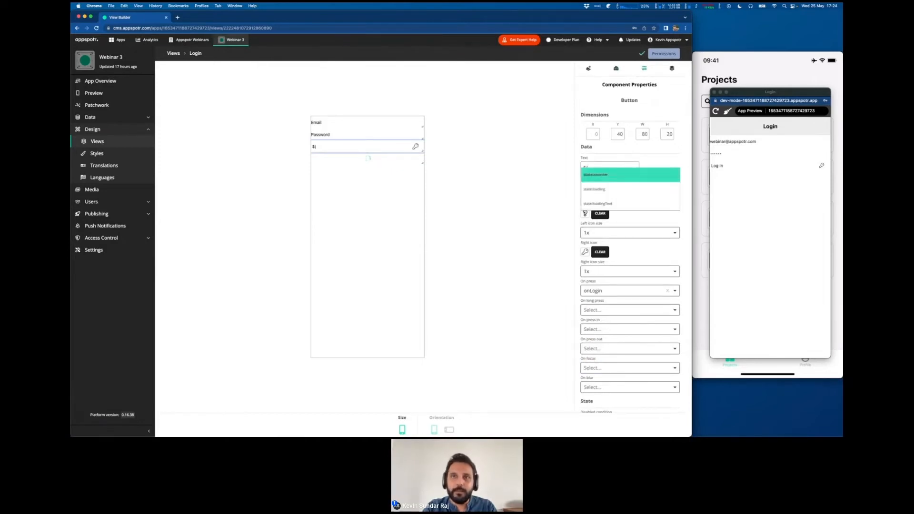
pyautogui.write('*}')
pyautogui.write('login')
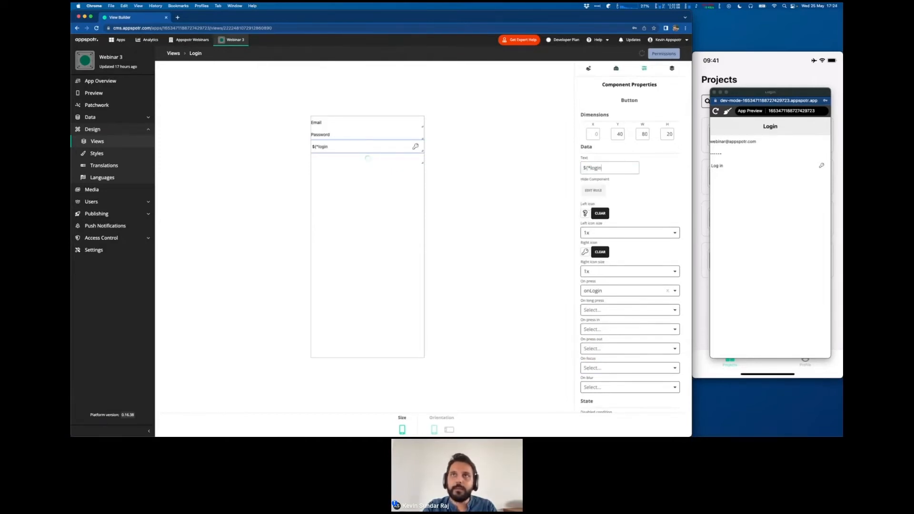
pyautogui.write('*, translate')
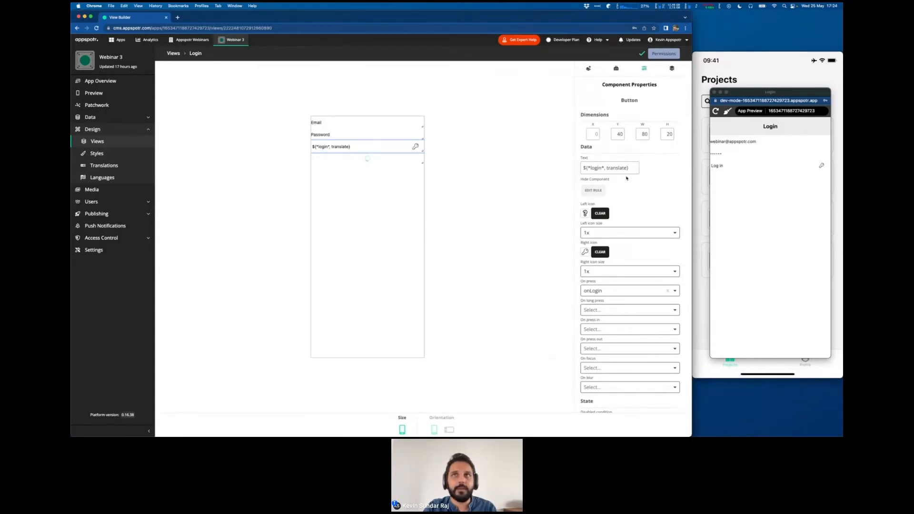
pyautogui.doubleClick(595, 168)
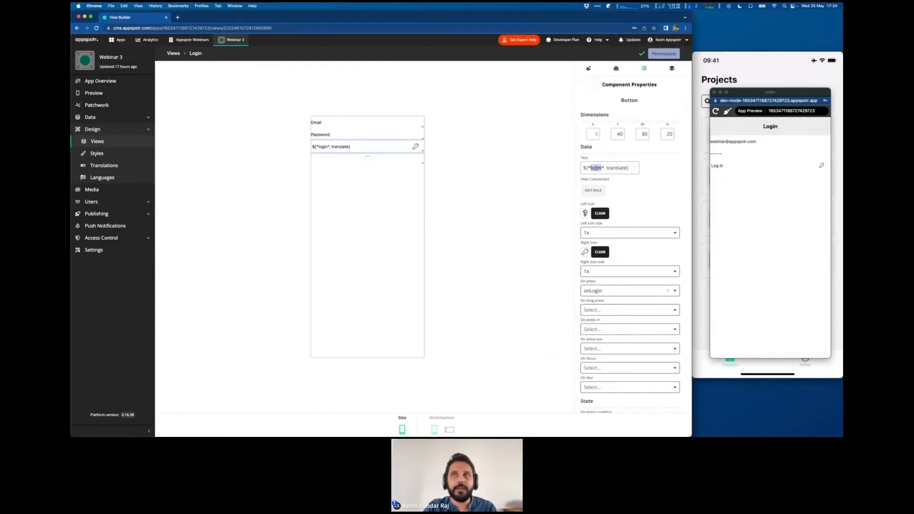
pyautogui.click(540, 180)
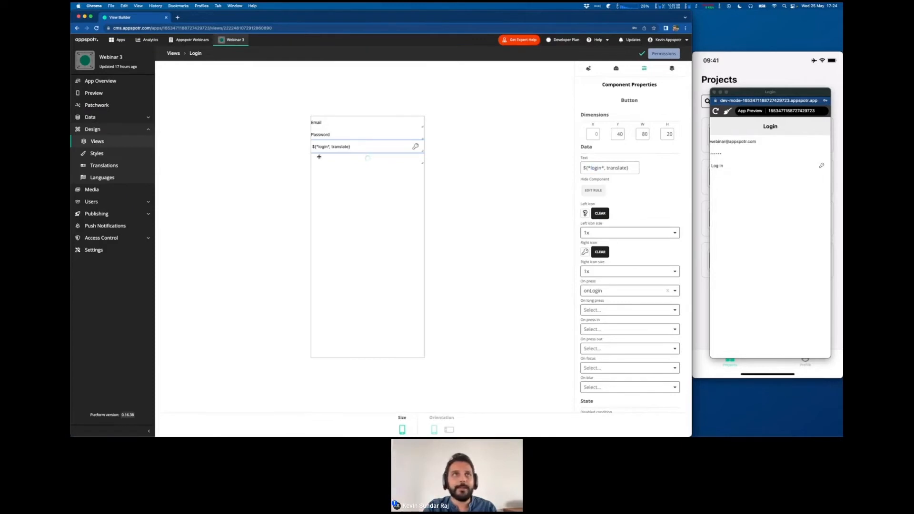
# - Check the Login view's name property, then go to Patchwork
pyautogui.click(617, 69)
pyautogui.doubleClick(586, 118)
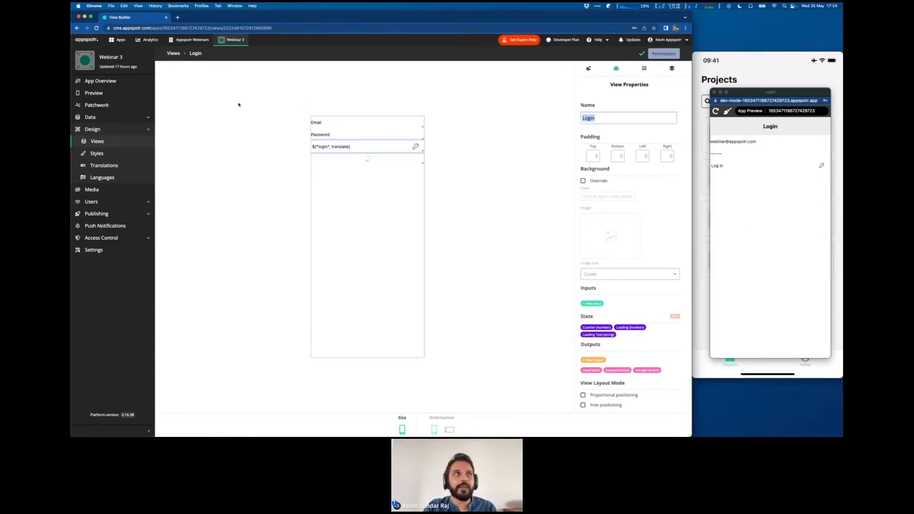
pyautogui.click(119, 105)
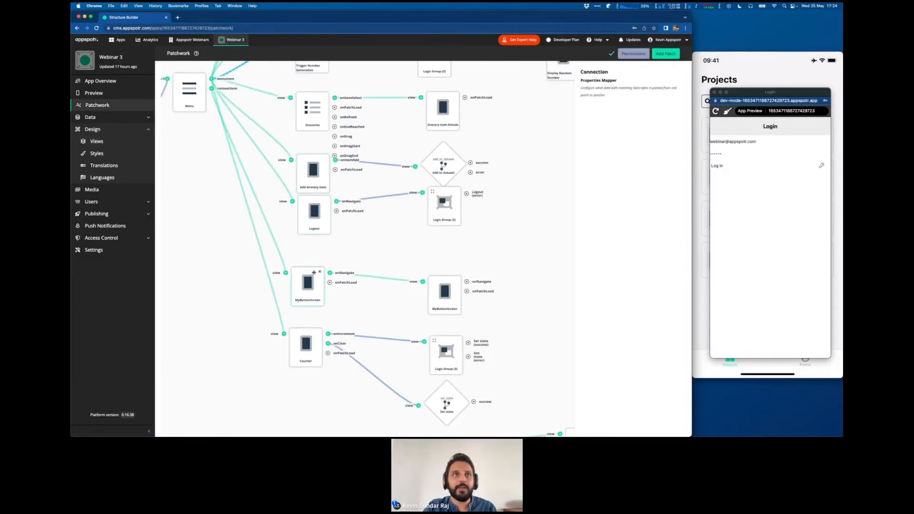
# - Pan the Patchwork structure to find and select the Login patch
pyautogui.click(312, 228)
pyautogui.click(207, 215)
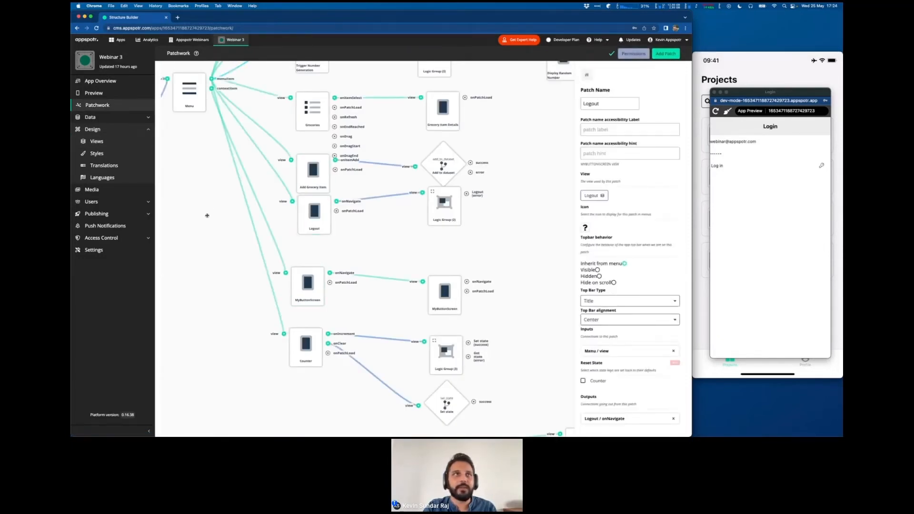
pyautogui.moveTo(207, 216); pyautogui.dragTo(362, 258)
pyautogui.moveTo(237, 256); pyautogui.dragTo(445, 280)
pyautogui.moveTo(294, 300); pyautogui.dragTo(472, 309)
pyautogui.moveTo(272, 301); pyautogui.dragTo(348, 301)
pyautogui.click(280, 182)
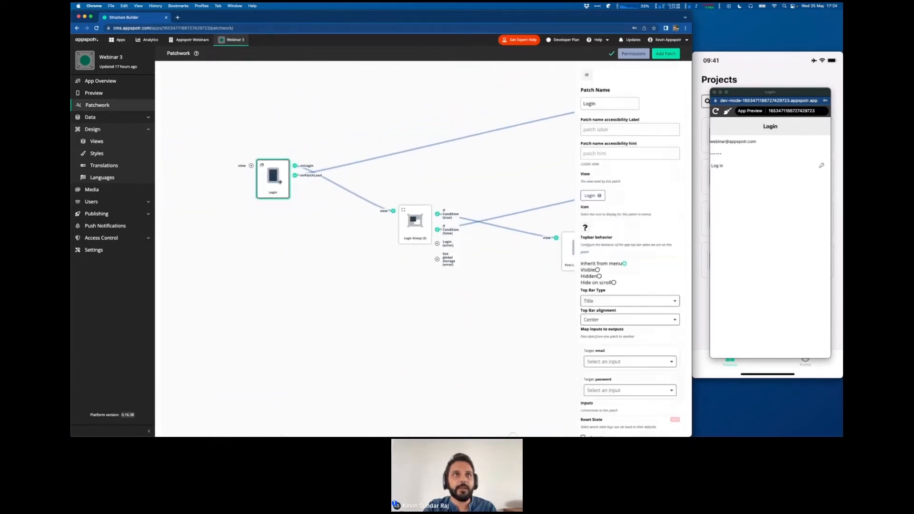
# - Set the Login patch name to ${"loginTitle", translate}, then return to Translations
pyautogui.doubleClick(588, 104)
pyautogui.press('BackSpace')
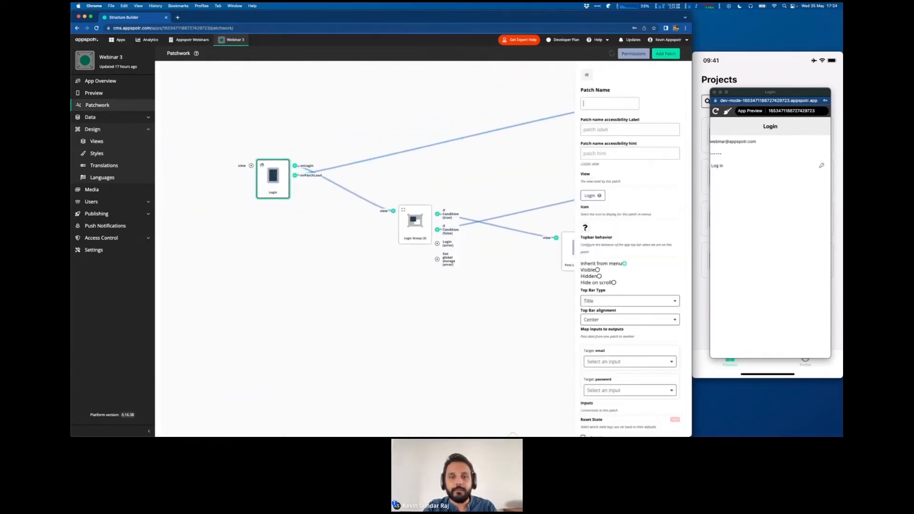
pyautogui.write('${"')
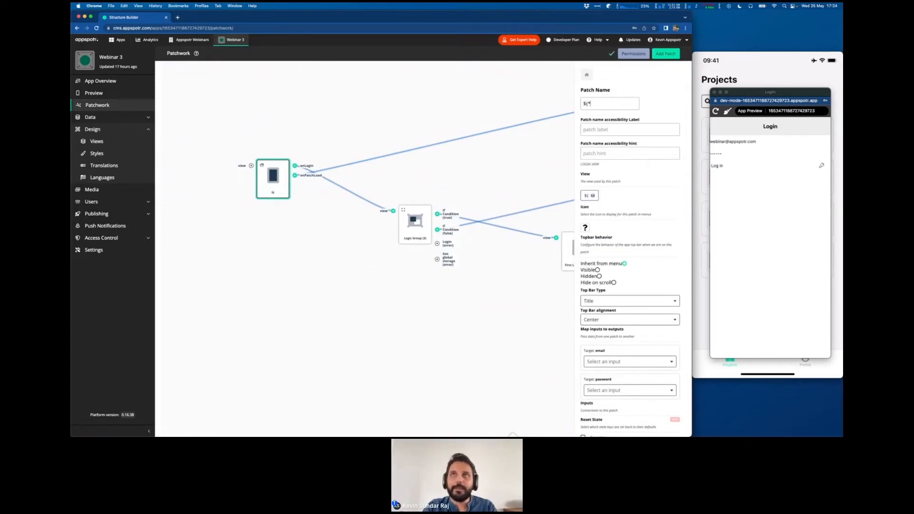
pyautogui.write('login"itle')
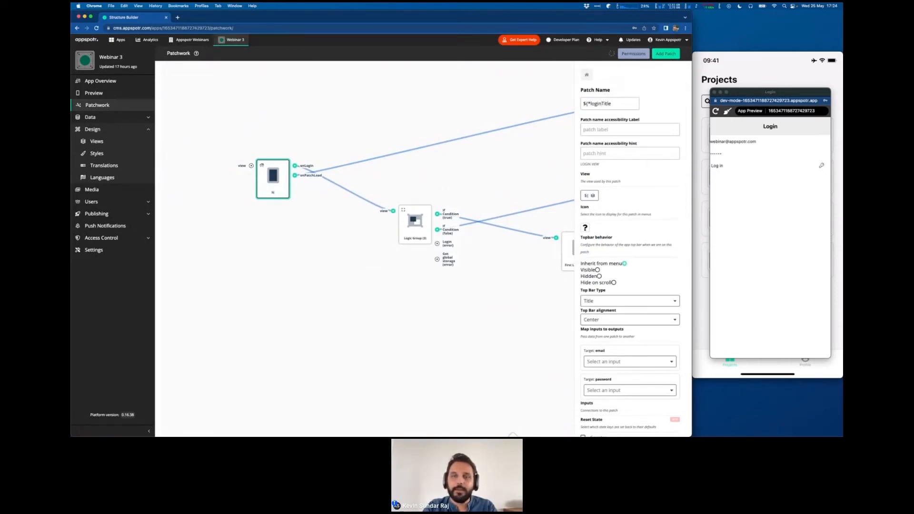
pyautogui.write('", translate')
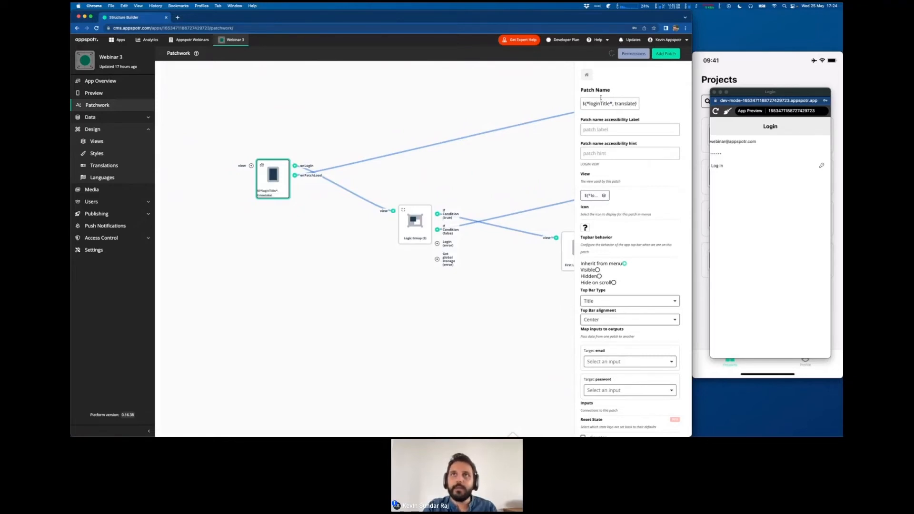
pyautogui.click(347, 133)
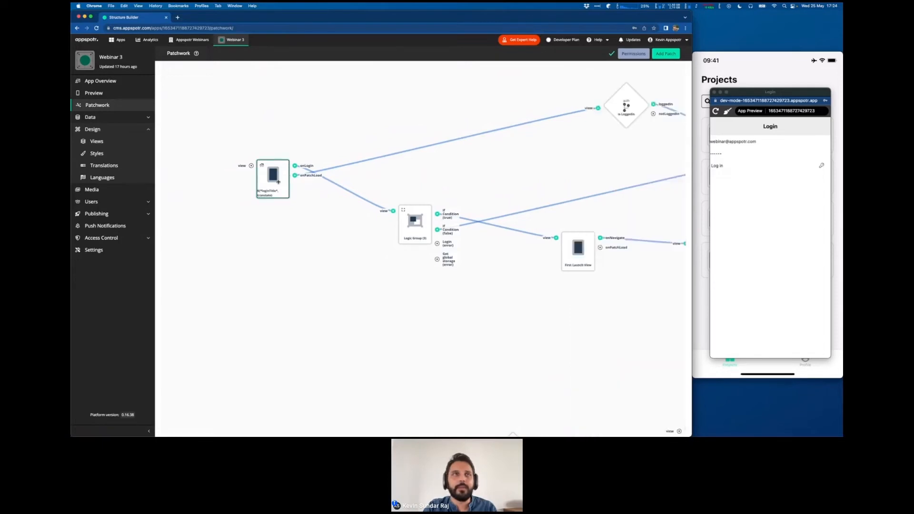
pyautogui.click(278, 182)
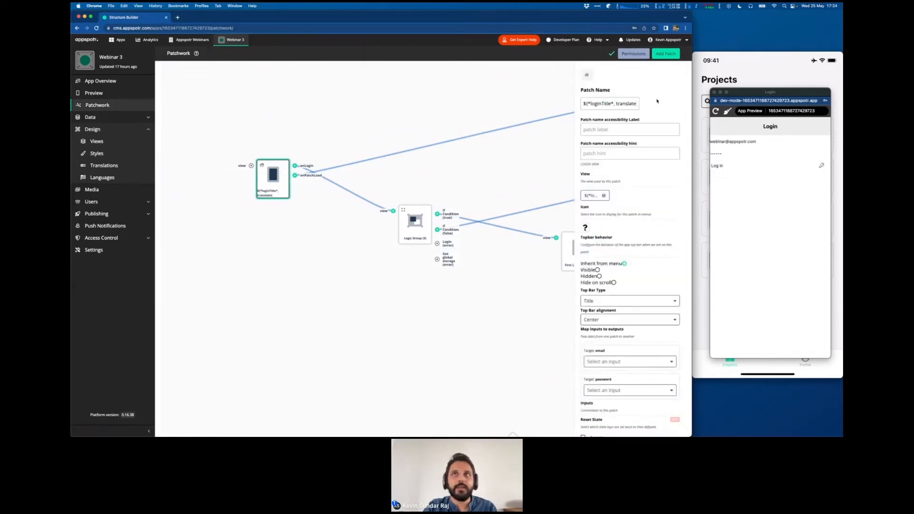
pyautogui.doubleClick(600, 103)
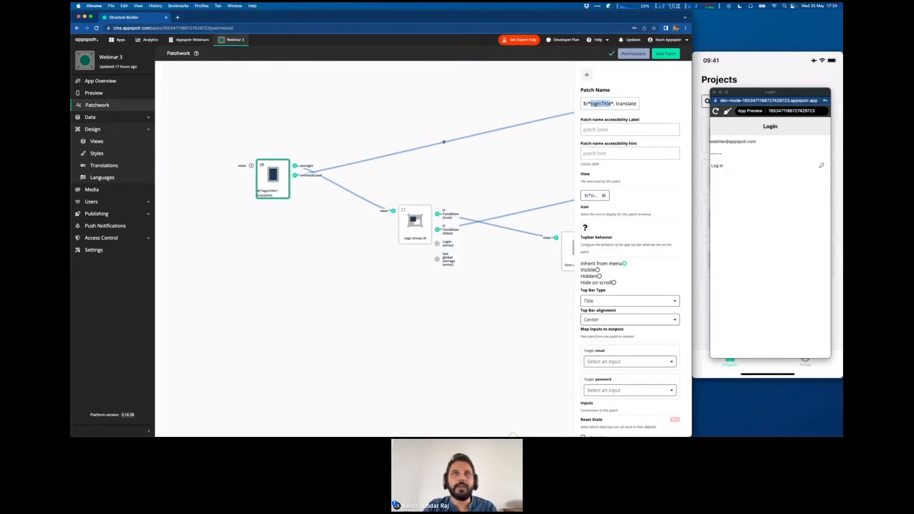
pyautogui.click(384, 136)
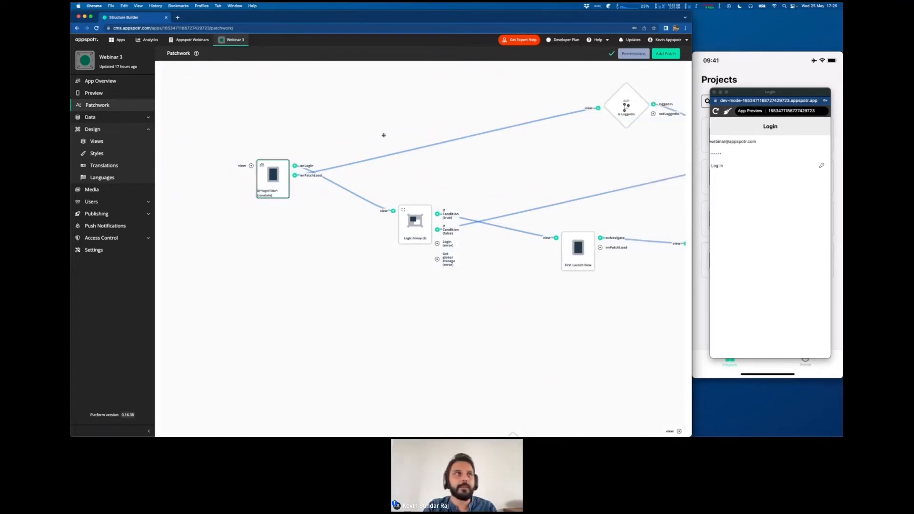
pyautogui.click(105, 165)
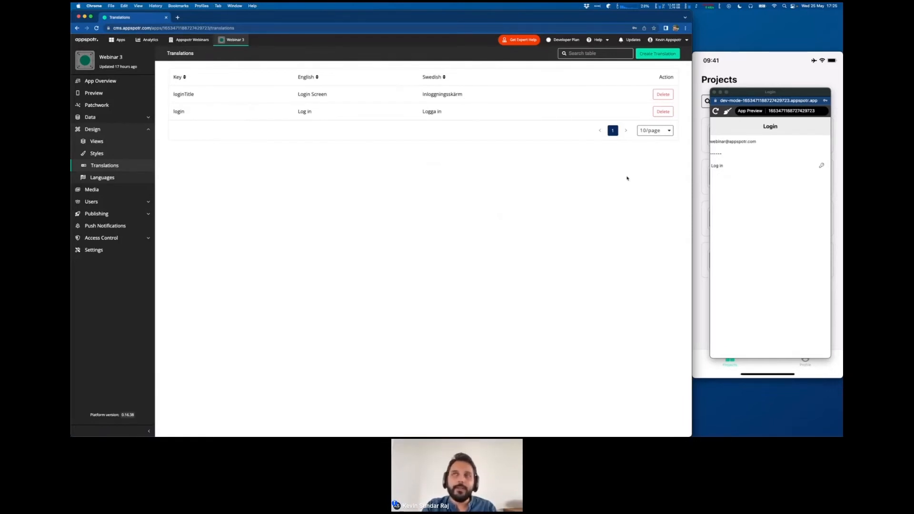
# - Bring the App Preview window forward via Mission Control to reload it, then return to the phone mirror
pyautogui.click(770, 58)
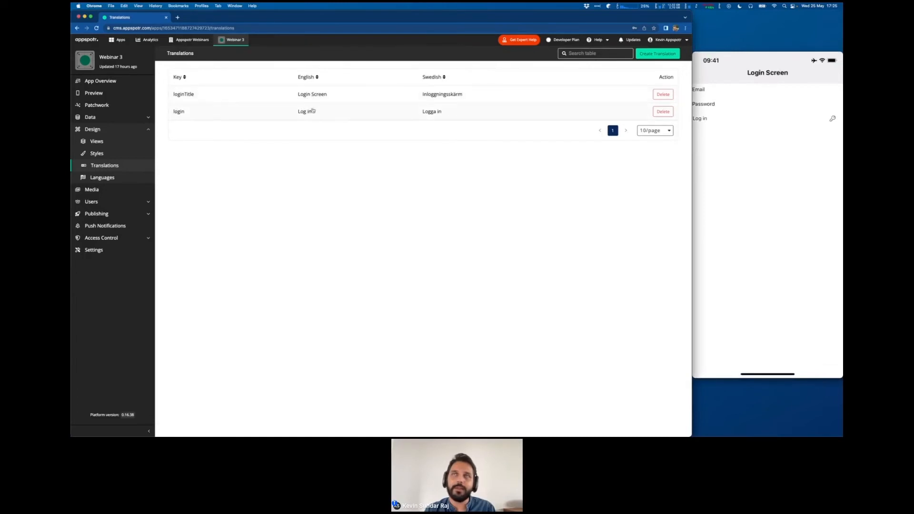
pyautogui.click(708, 148)
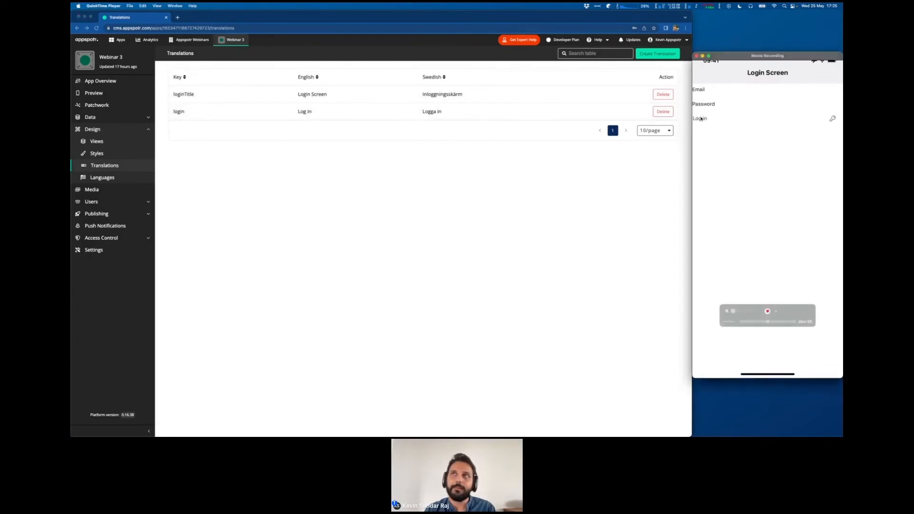
pyautogui.hotkey('ctrl', 'Up')
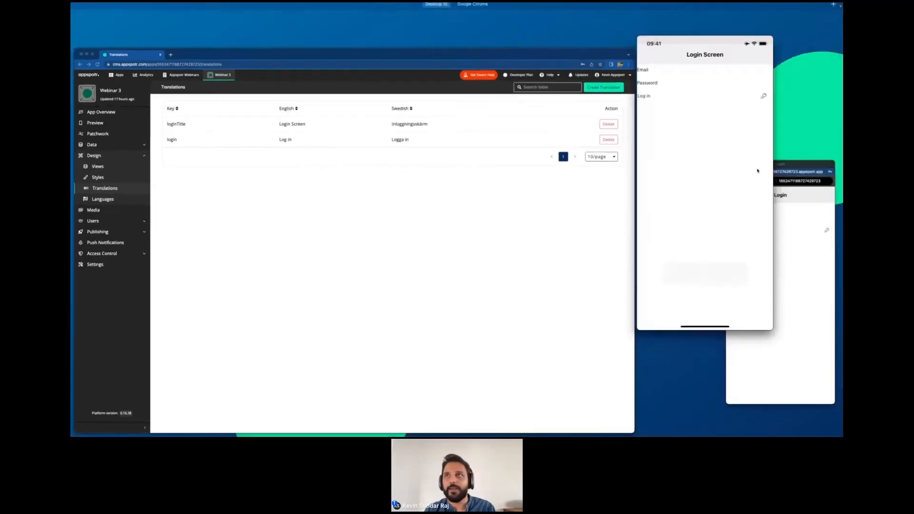
pyautogui.click(790, 280)
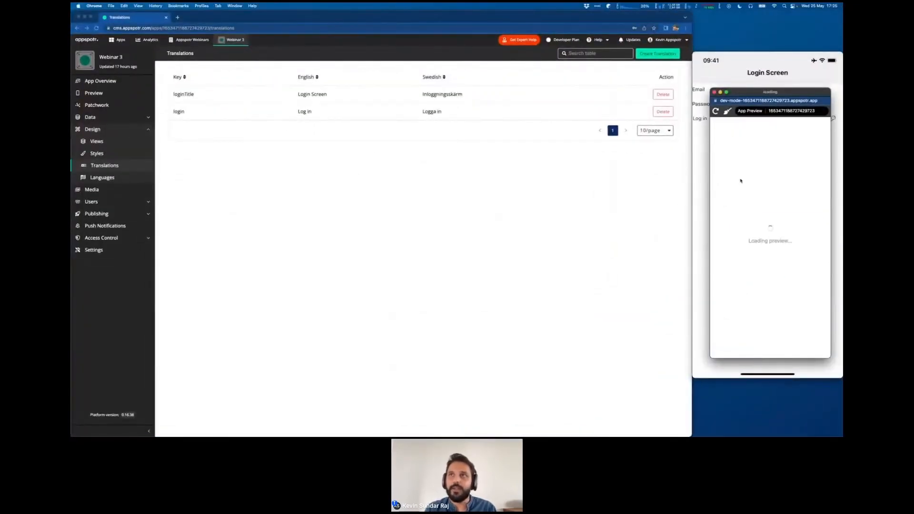
pyautogui.moveTo(755, 58)
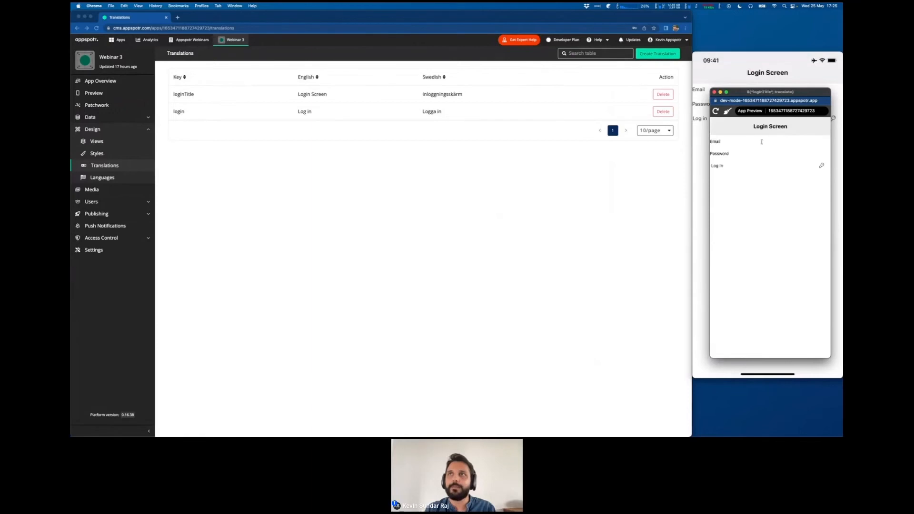
pyautogui.click(745, 61)
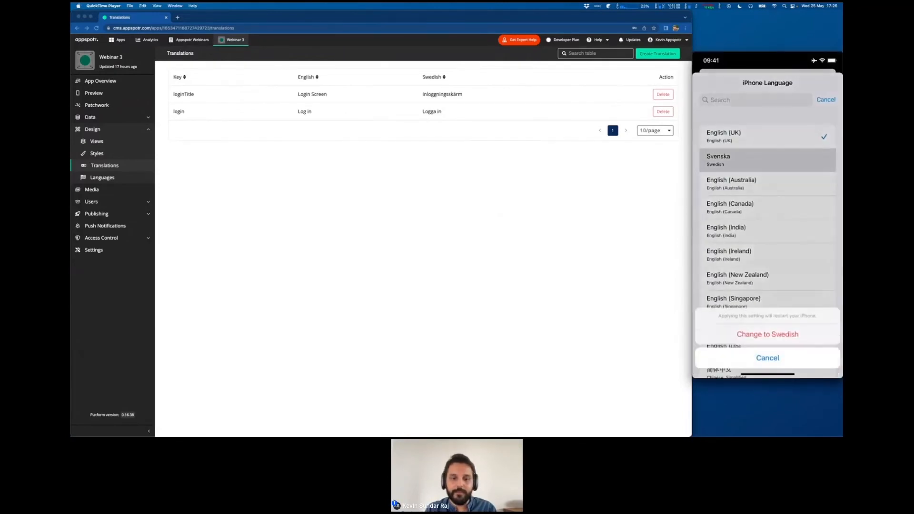
# - Switch the test phone's language to Svenska, resizing the phone mirror to uncover the table
pyautogui.moveTo(747, 201)
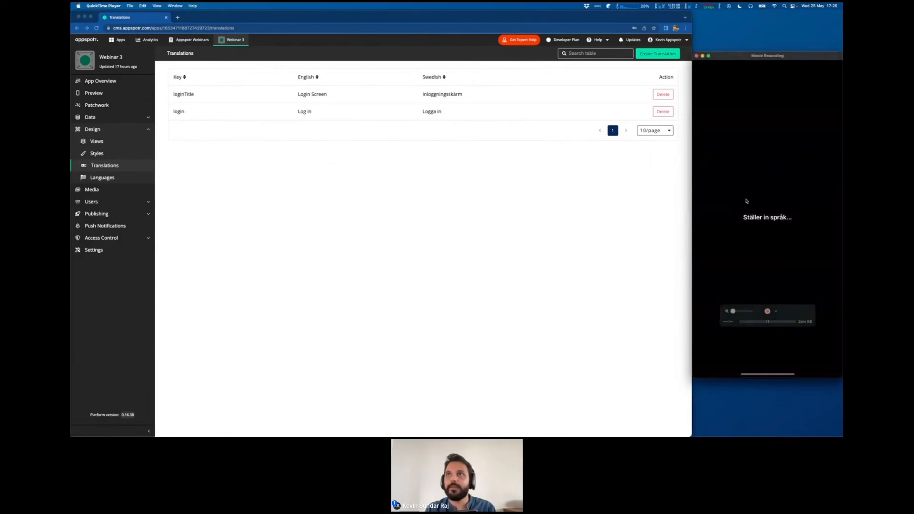
pyautogui.hotkey('ctrl', 'Up')
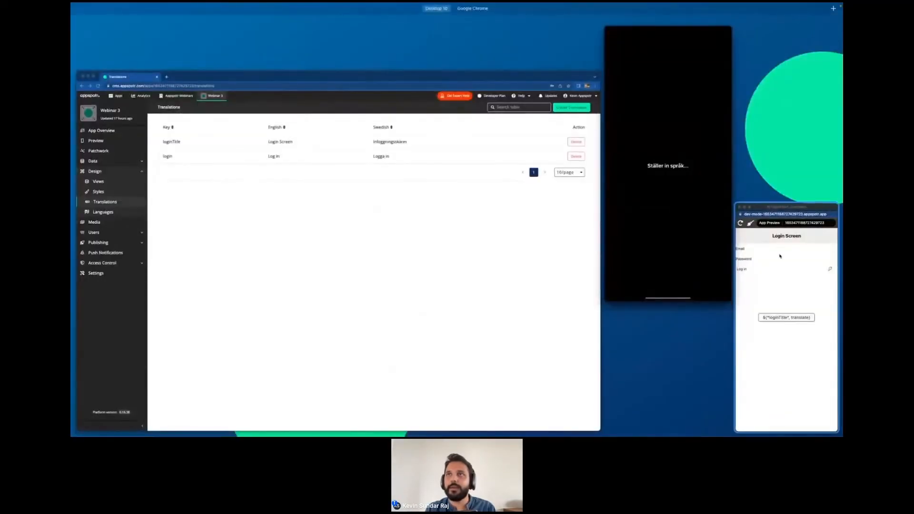
pyautogui.click(780, 256)
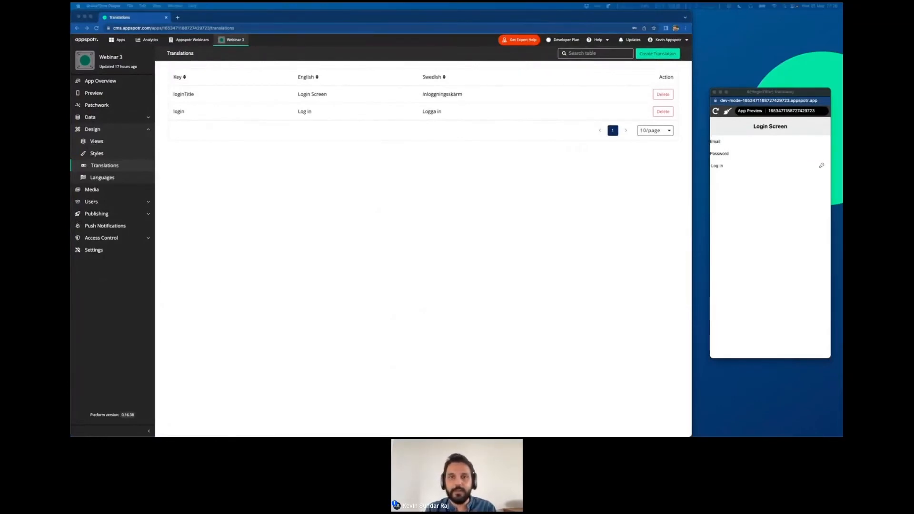
pyautogui.moveTo(536, 435); pyautogui.dragTo(685, 75)
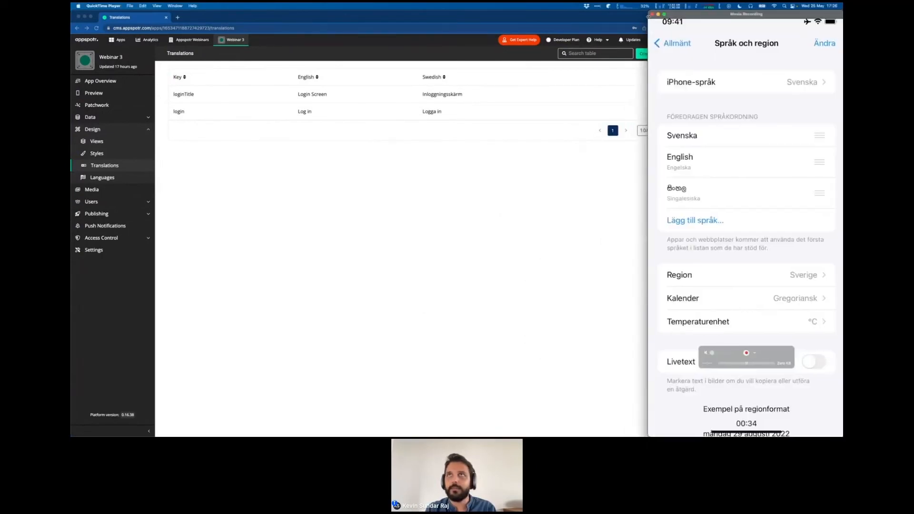
pyautogui.moveTo(648, 12); pyautogui.dragTo(727, 67)
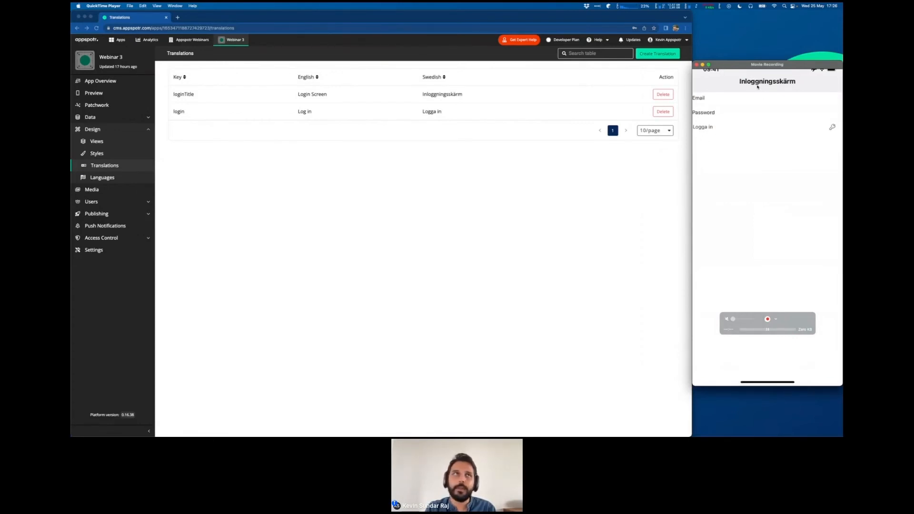
pyautogui.click(333, 249)
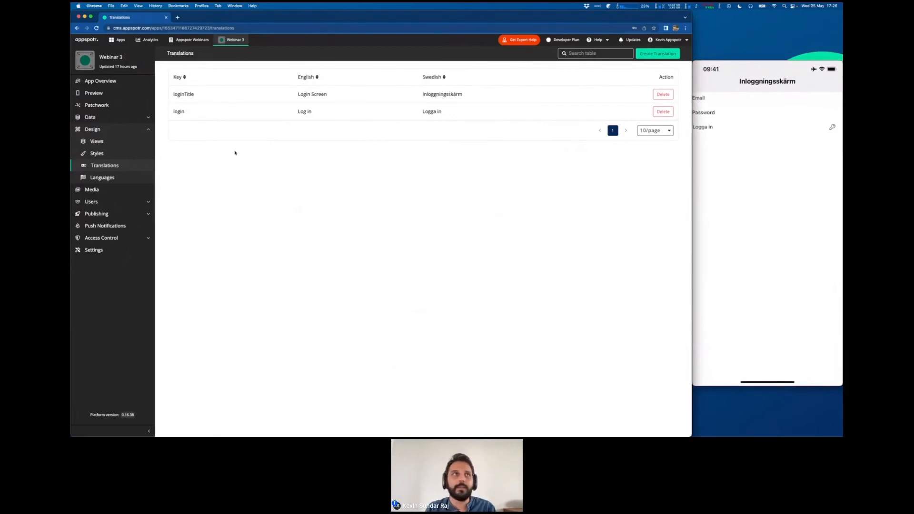
pyautogui.click(103, 177)
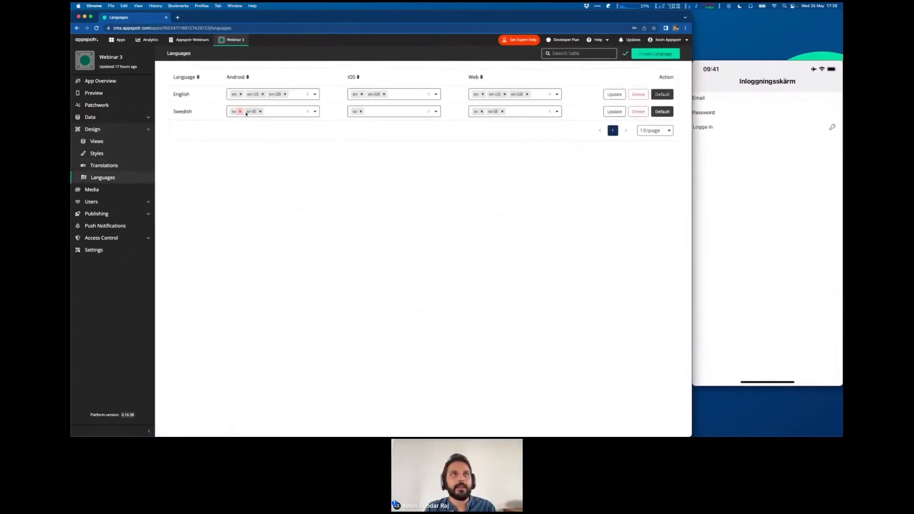
pyautogui.click(85, 167)
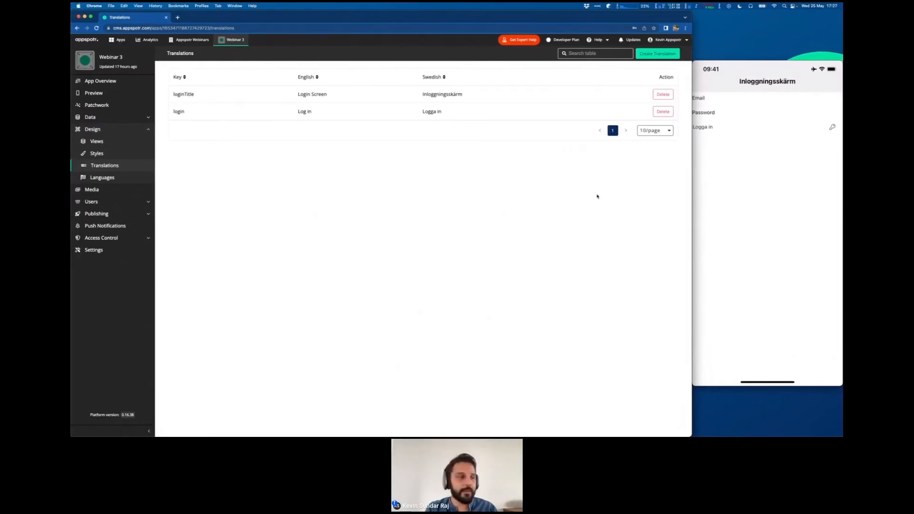
pyautogui.hotkey('ctrl', 'Up')
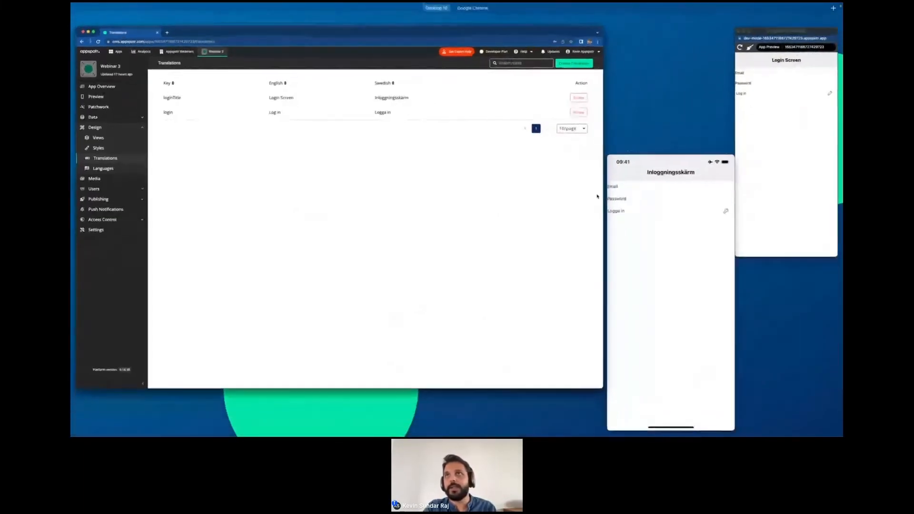
# - Log into the English app preview with the account email and password to reach Groceries
pyautogui.click(802, 137)
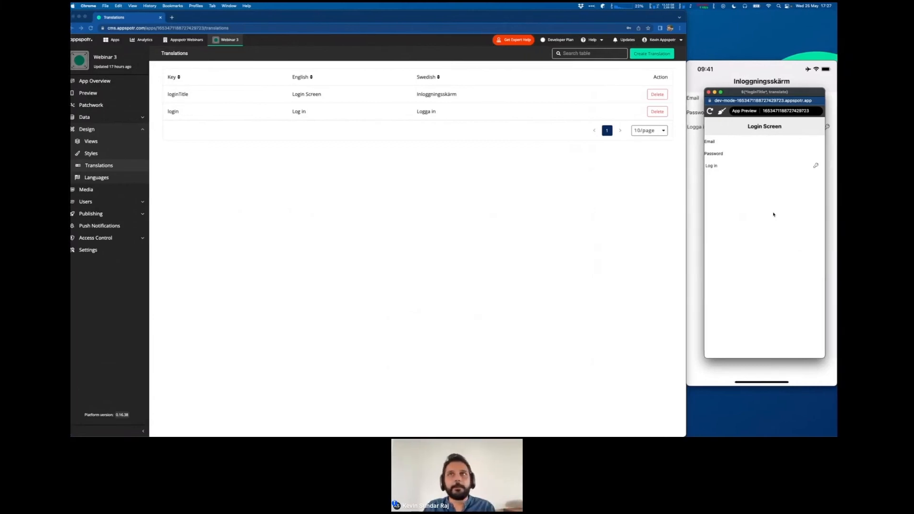
pyautogui.hotkey('ctrl', 'Right')
pyautogui.hotkey('ctrl', 'Left')
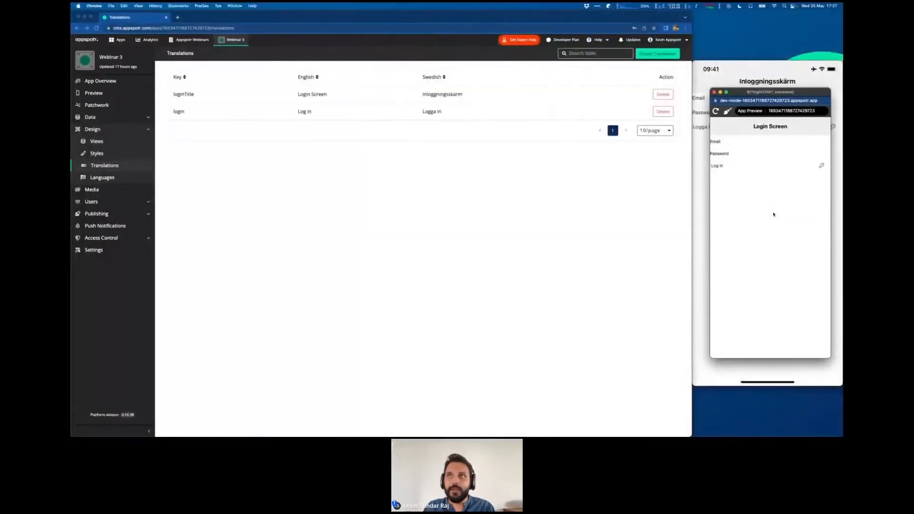
pyautogui.click(718, 144)
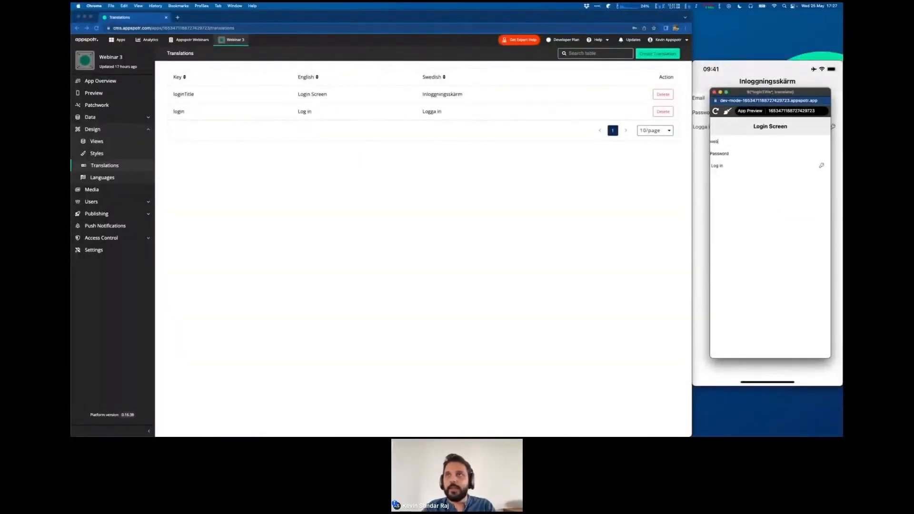
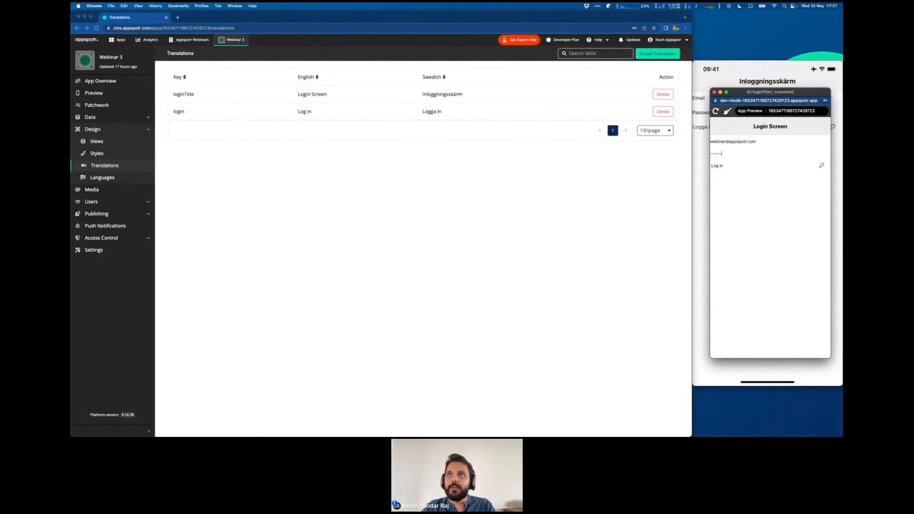
pyautogui.click(717, 167)
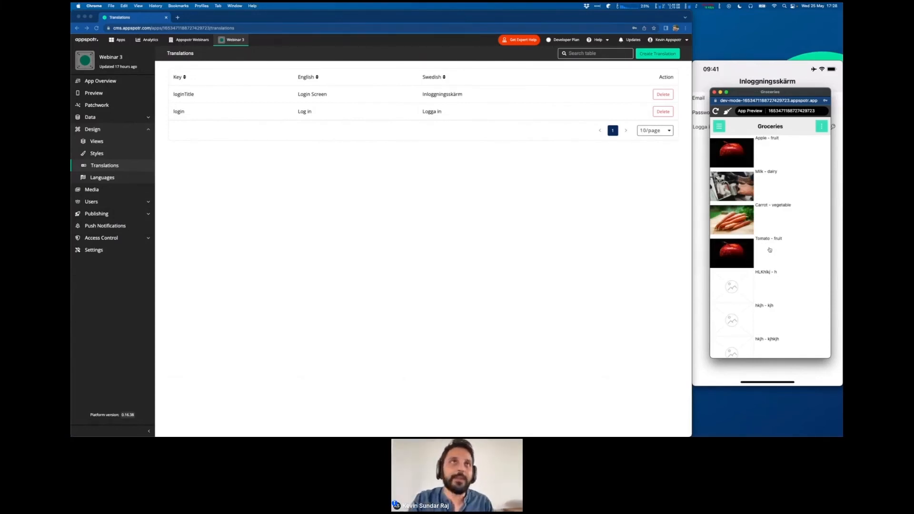
pyautogui.click(405, 167)
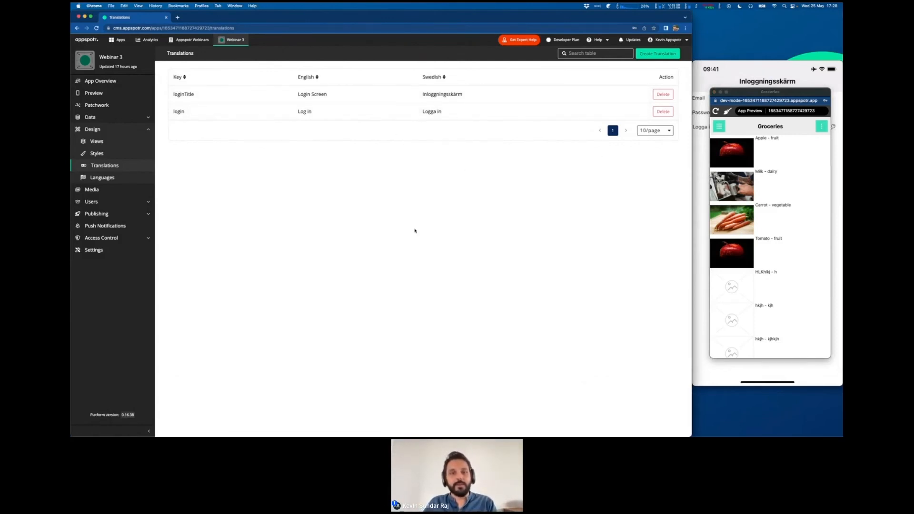
# - Open the groceries dataset from the app's Data section
pyautogui.click(138, 118)
pyautogui.click(105, 130)
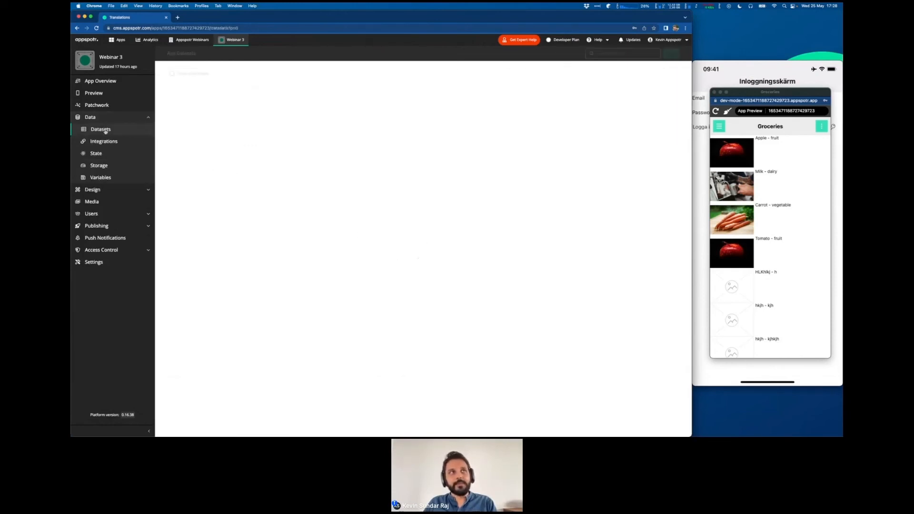
pyautogui.click(241, 116)
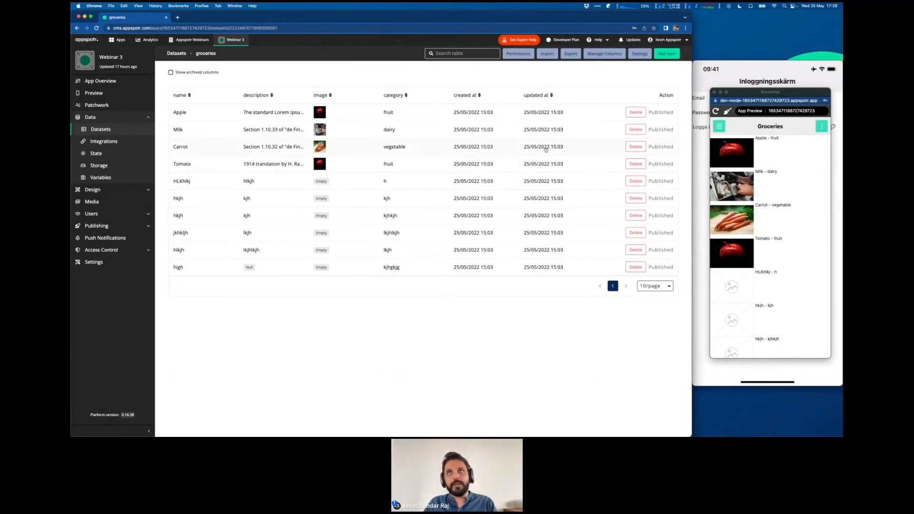
# - Add a Text column named 'language', then open the Apple item for editing
pyautogui.click(604, 54)
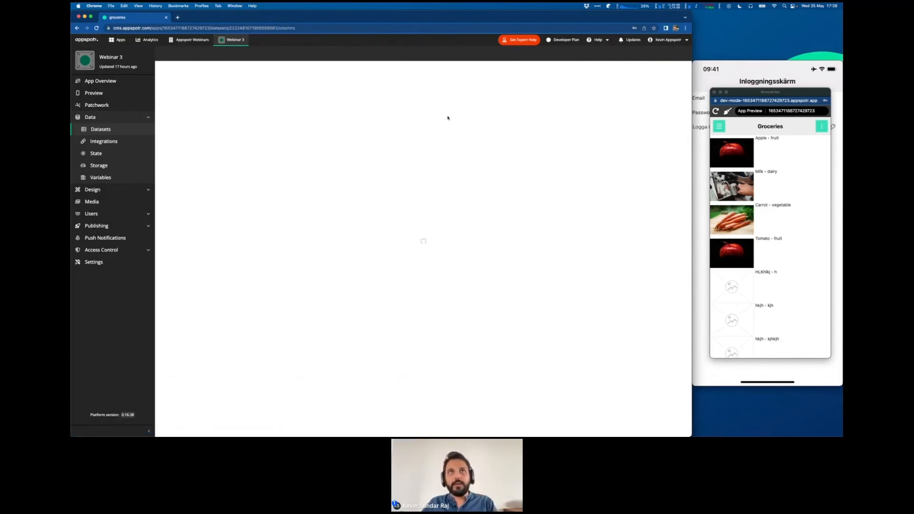
pyautogui.click(672, 53)
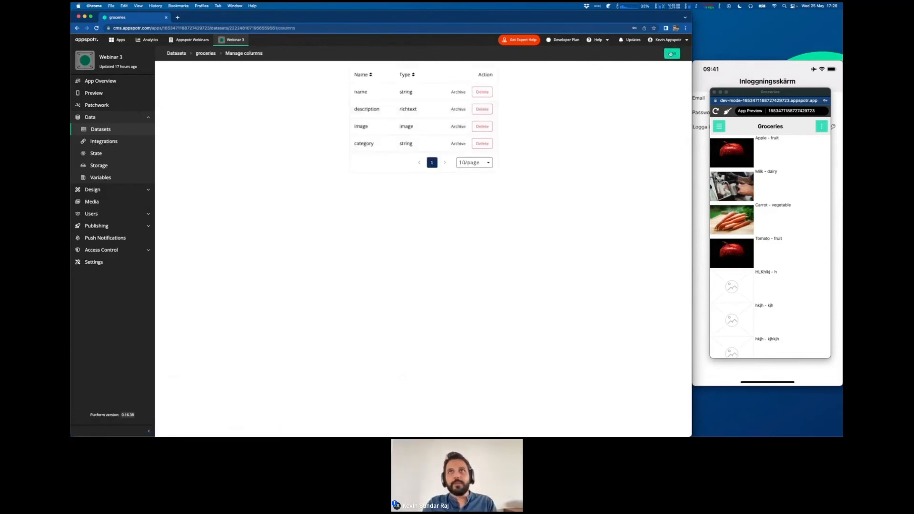
pyautogui.click(347, 227)
pyautogui.write('language')
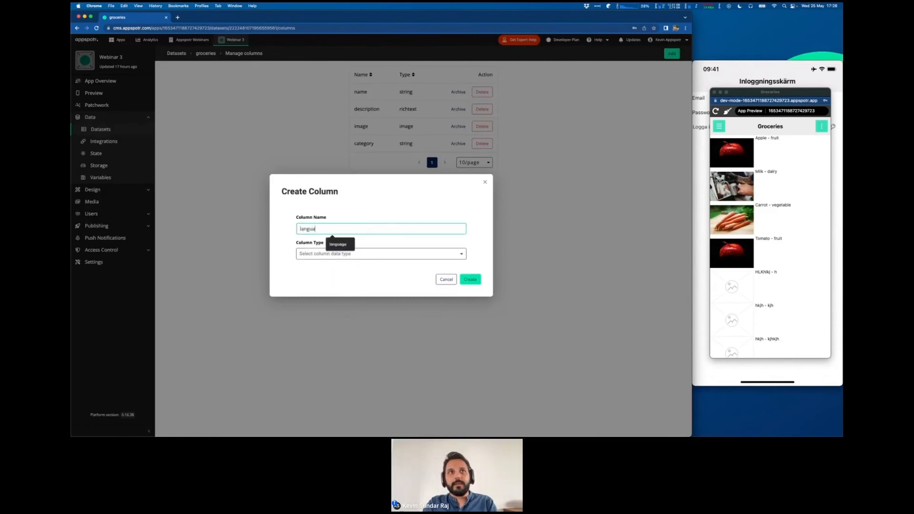
pyautogui.click(322, 254)
pyautogui.click(320, 265)
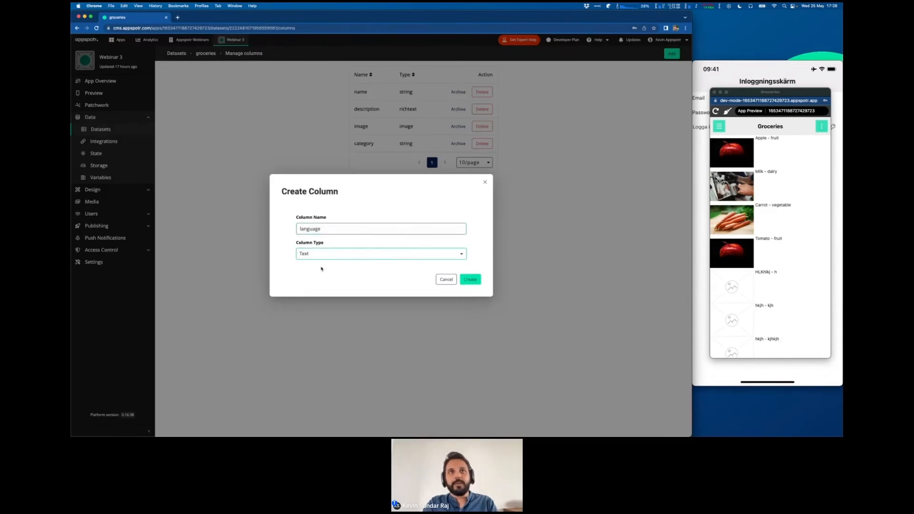
pyautogui.click(470, 281)
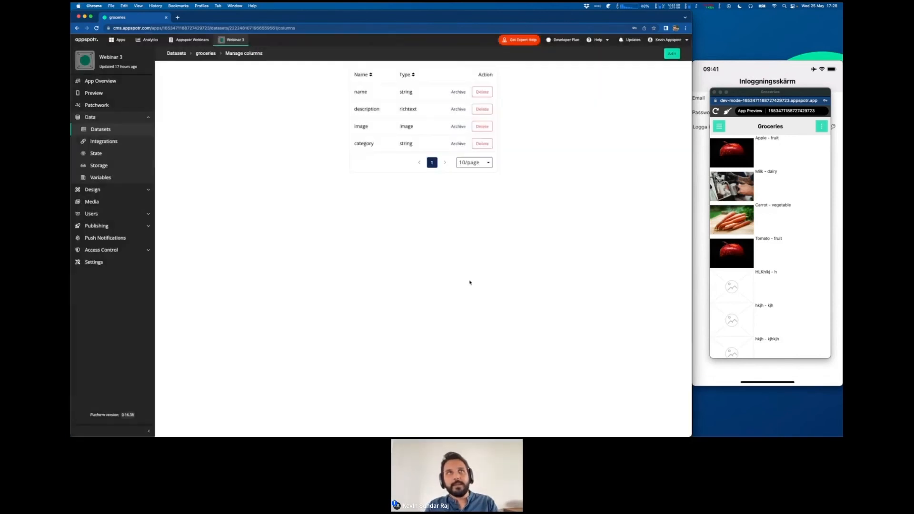
pyautogui.click(208, 53)
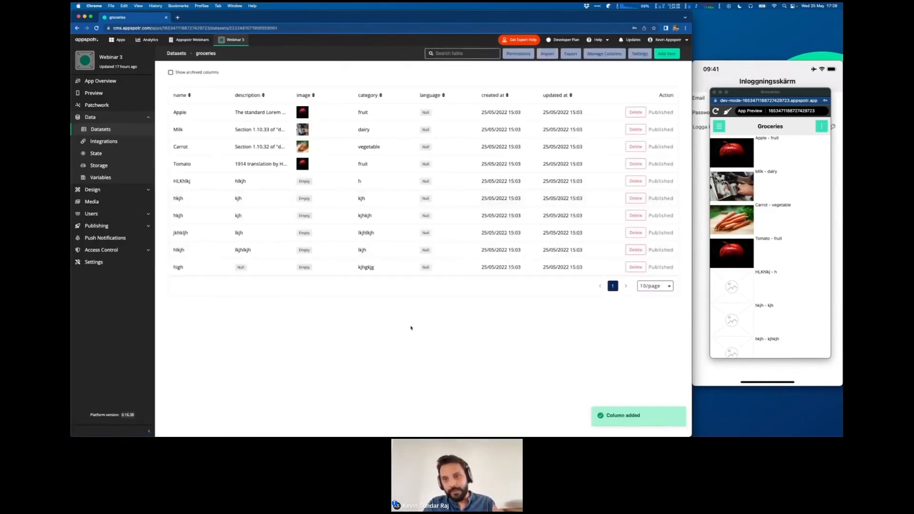
pyautogui.click(400, 117)
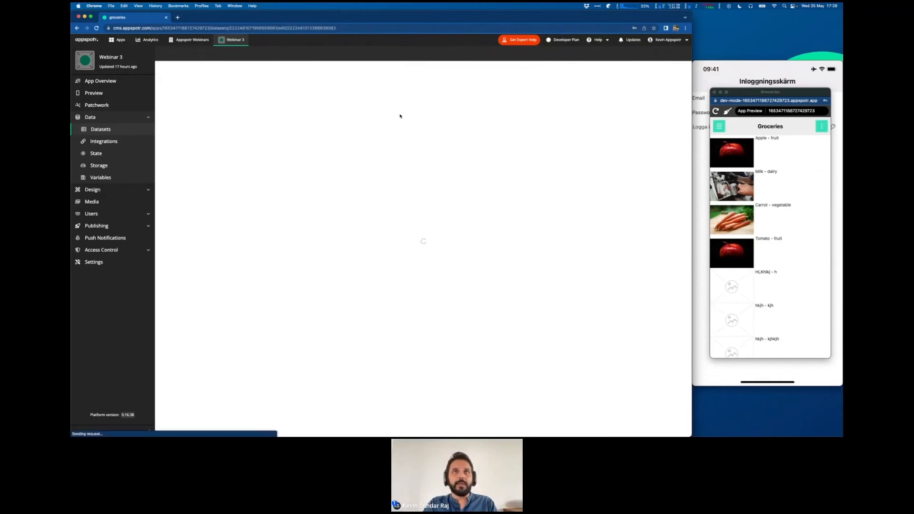
# - Enter 'en' as the Apple item's Language value and save the item
pyautogui.scroll(-1, 423, 247)
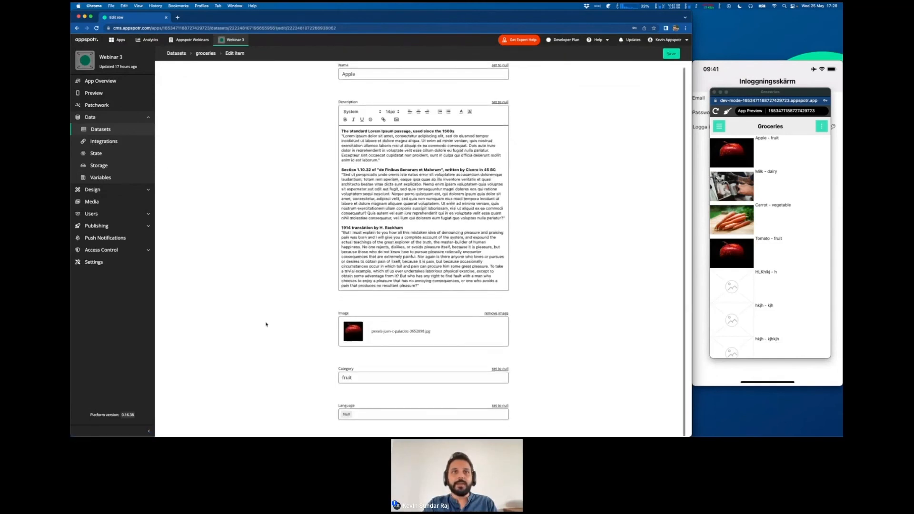
pyautogui.click(371, 415)
pyautogui.write('en')
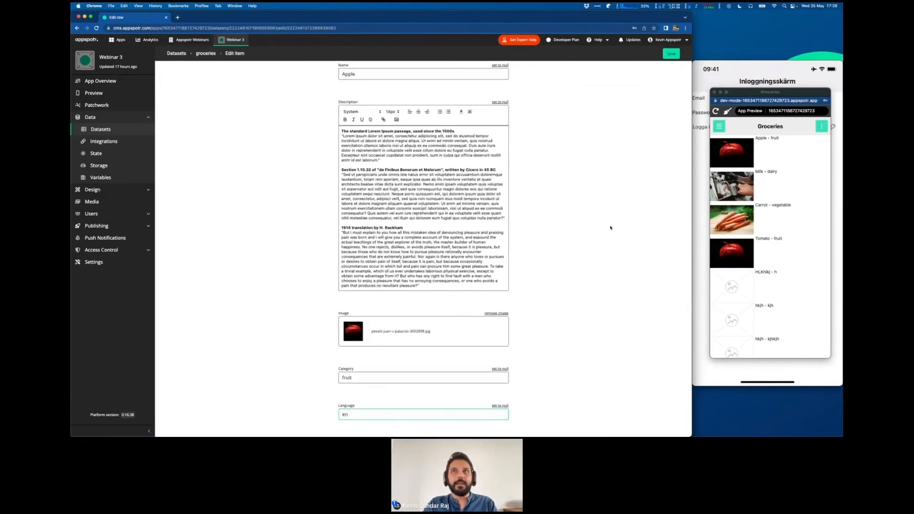
pyautogui.click(671, 54)
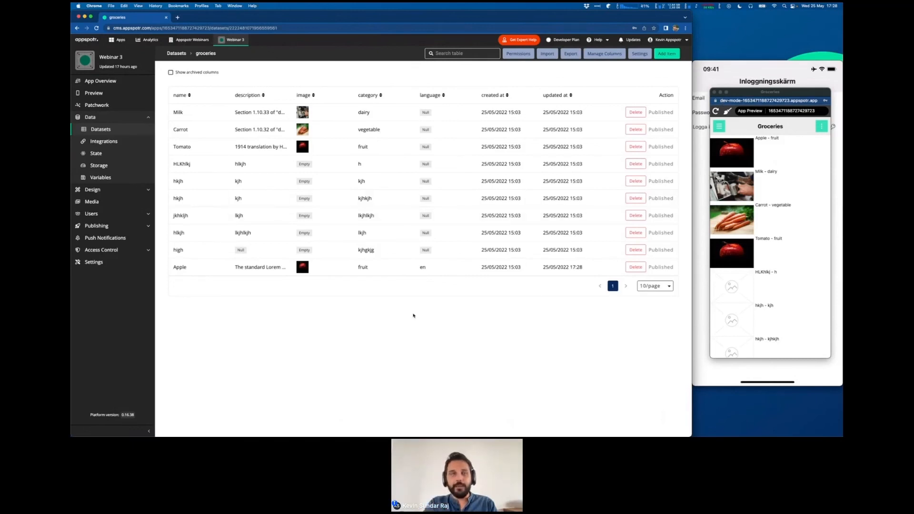
# - Add a Fetch dataset patch to the Patchwork, found by searching 'data', and move it lower left
pyautogui.click(98, 104)
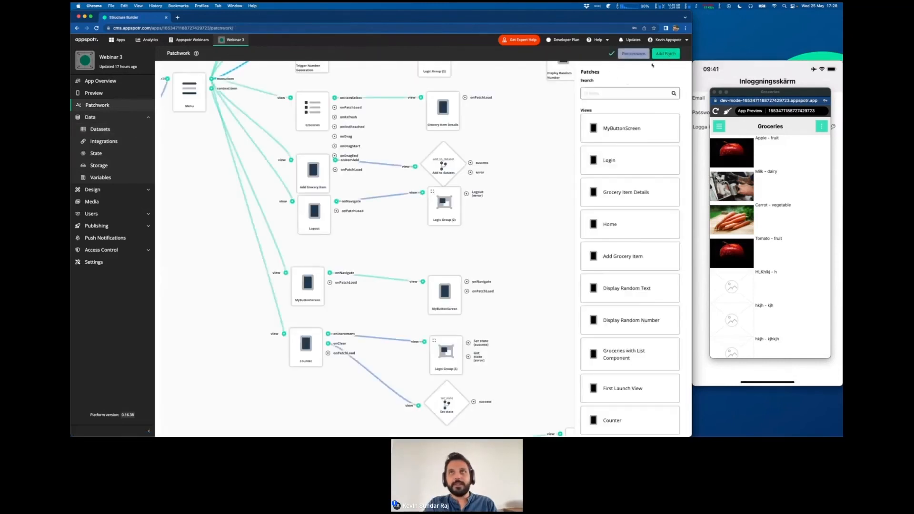
pyautogui.write('data')
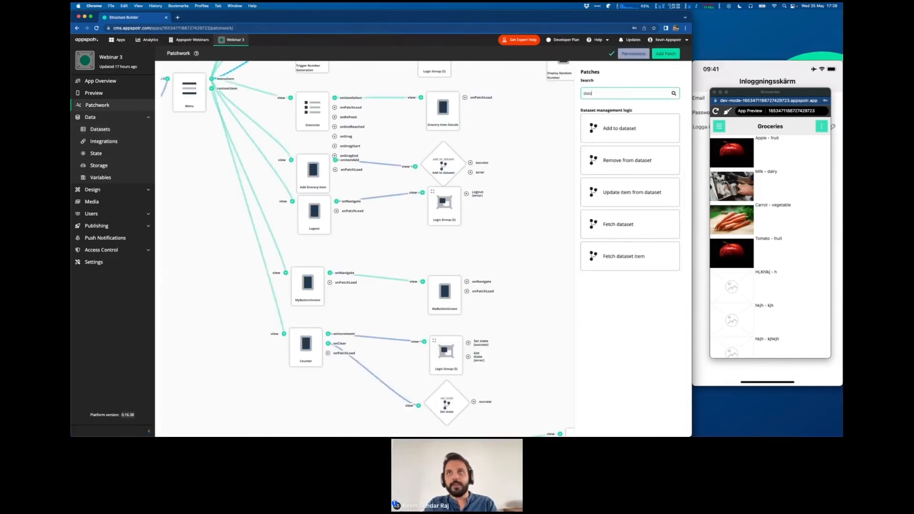
pyautogui.click(626, 225)
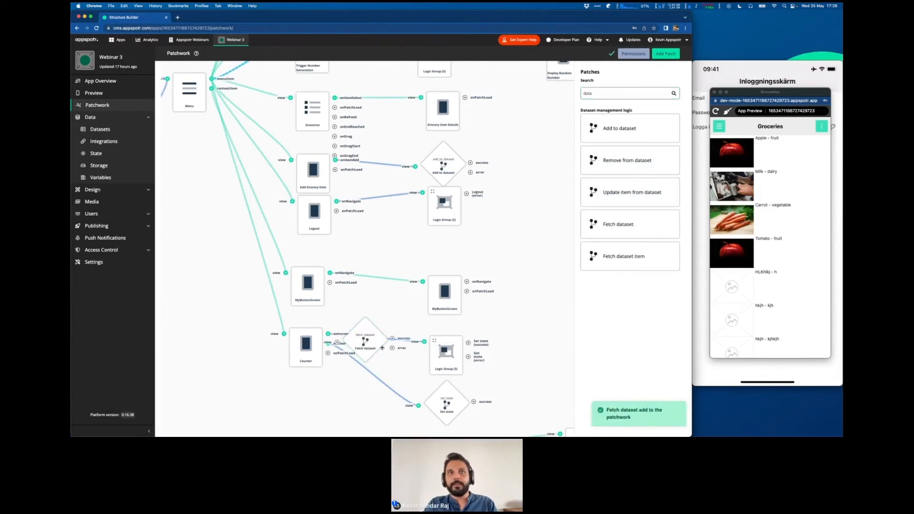
pyautogui.moveTo(411, 329); pyautogui.dragTo(275, 317)
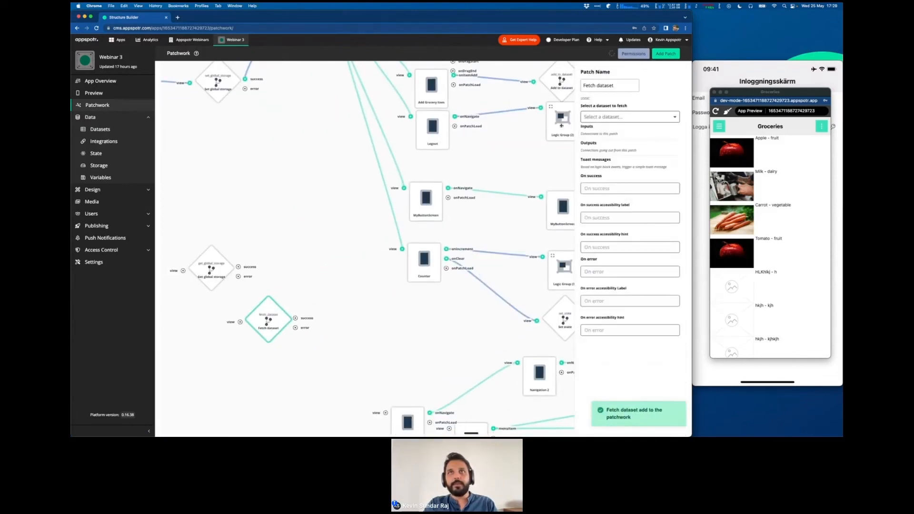
# - Add a Device patch, found by searching 'devi', and view its settings
pyautogui.click(663, 54)
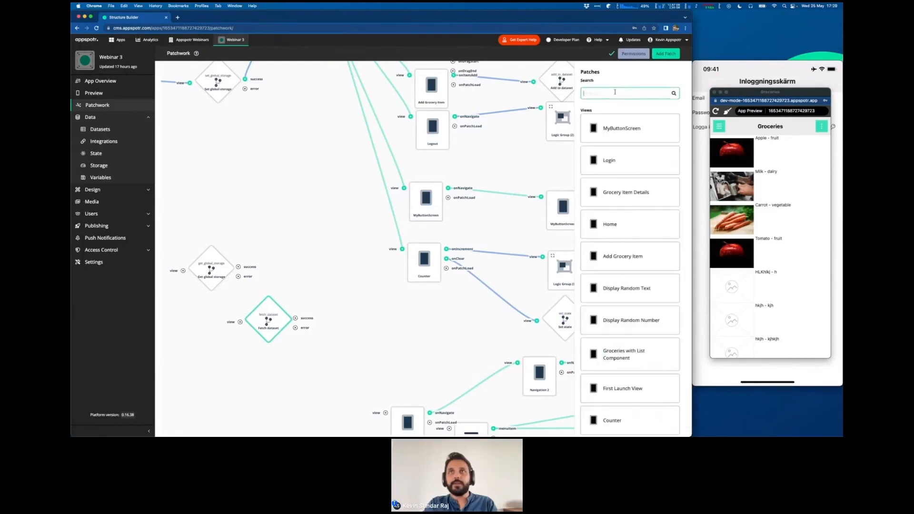
pyautogui.write('devi')
pyautogui.click(615, 134)
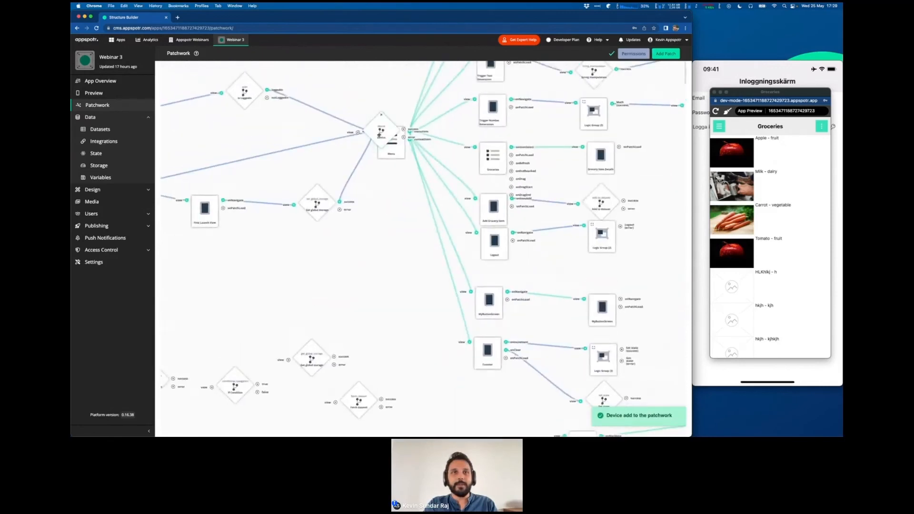
pyautogui.click(379, 135)
pyautogui.scroll(-5, 370, 313)
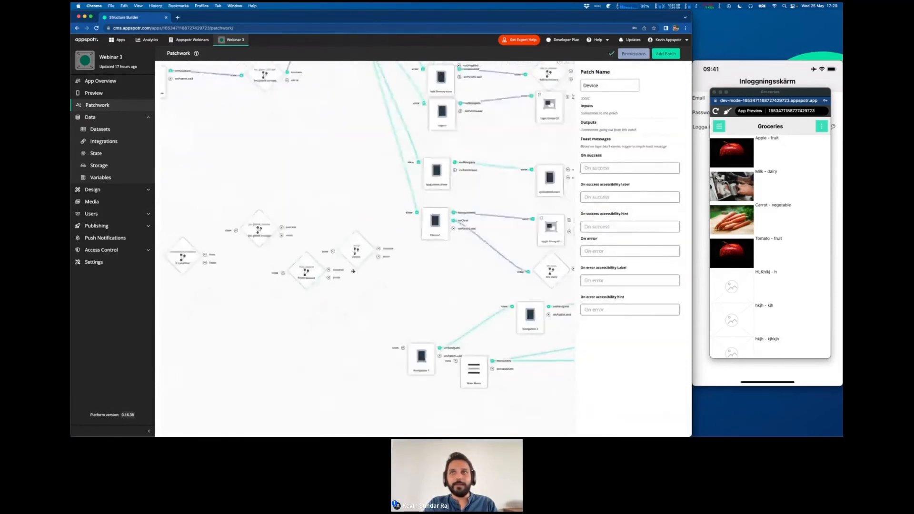
pyautogui.click(733, 171)
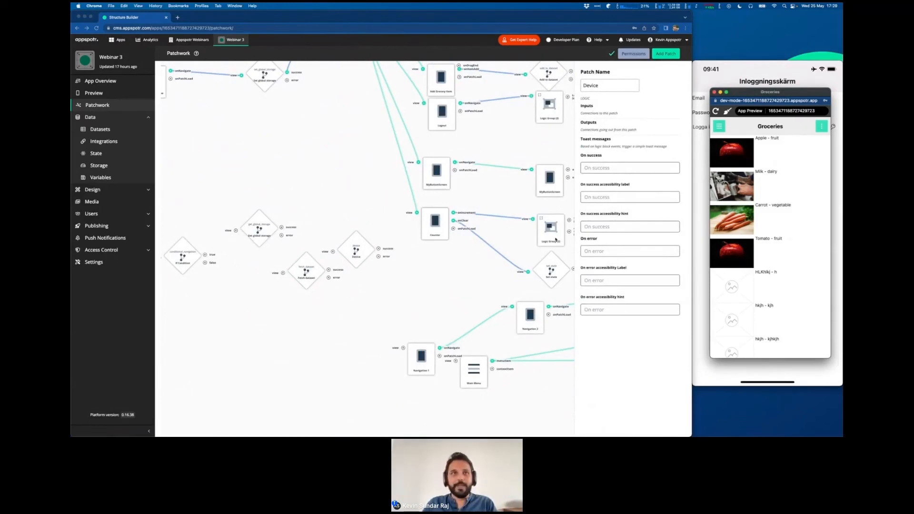
# - Place the Device node left of Fetch dataset, then bring up the Let's build (1/2) slide
pyautogui.click(355, 252)
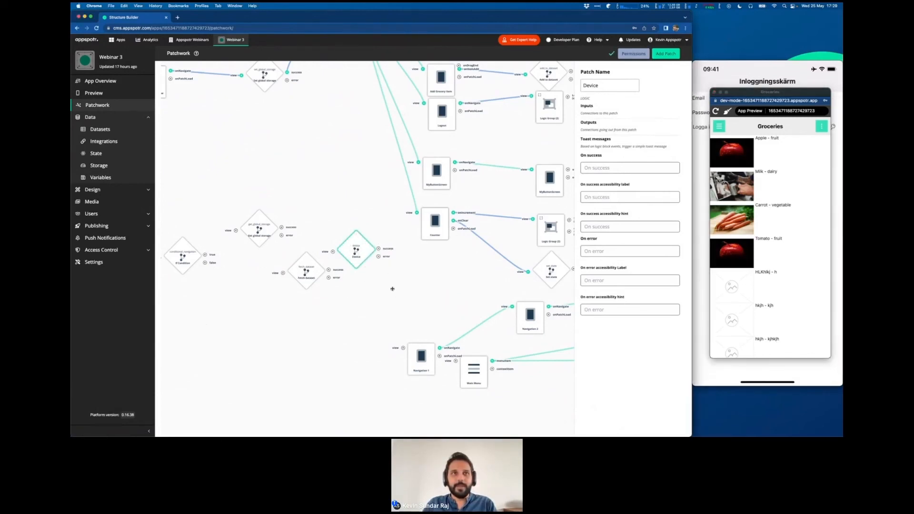
pyautogui.moveTo(363, 260); pyautogui.dragTo(263, 304)
pyautogui.moveTo(312, 277); pyautogui.dragTo(372, 301)
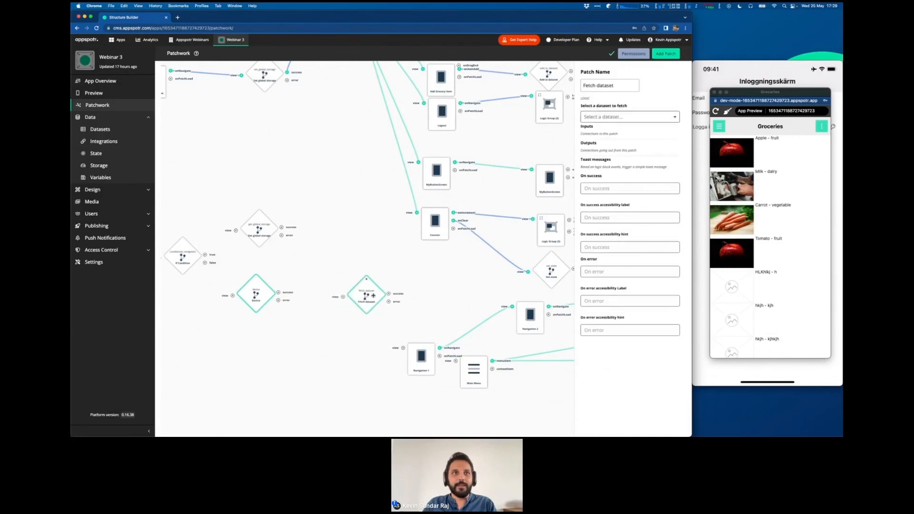
pyautogui.click(750, 93)
pyautogui.hotkey('ctrl', 'Right')
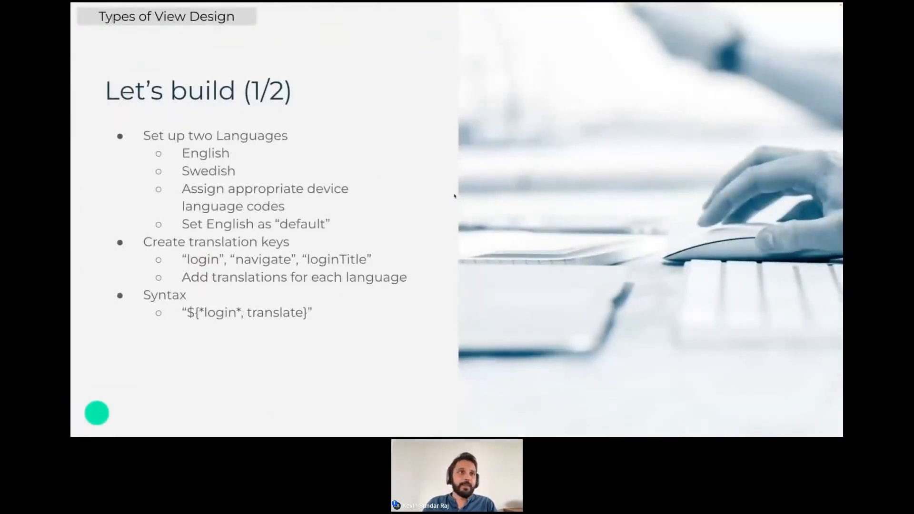
# - Step through the Let's build slides, inspect the Counter node in Patchwork, then advance to Q & A
pyautogui.press('Right')
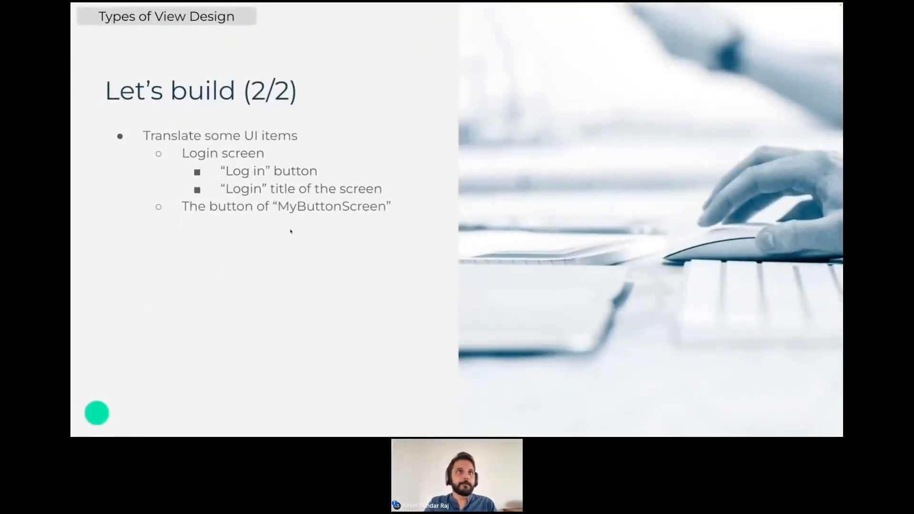
pyautogui.press('Left')
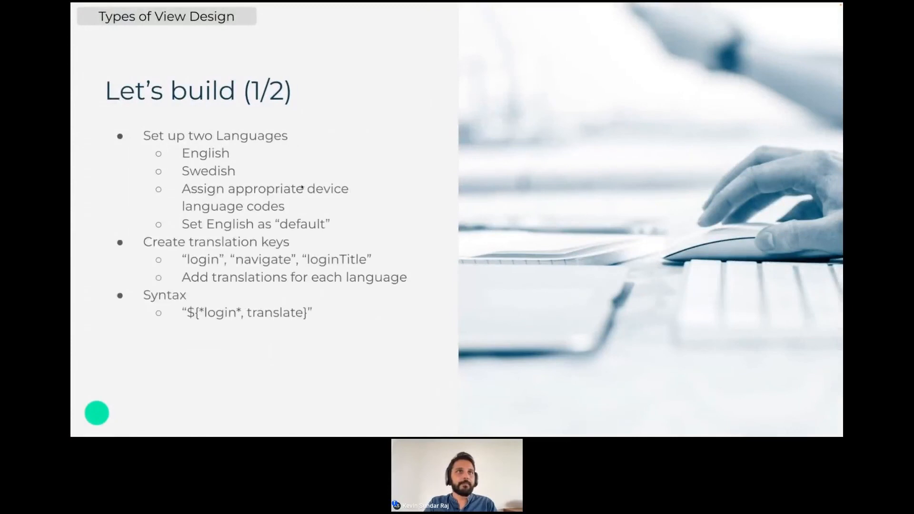
pyautogui.hotkey('ctrl', 'Left')
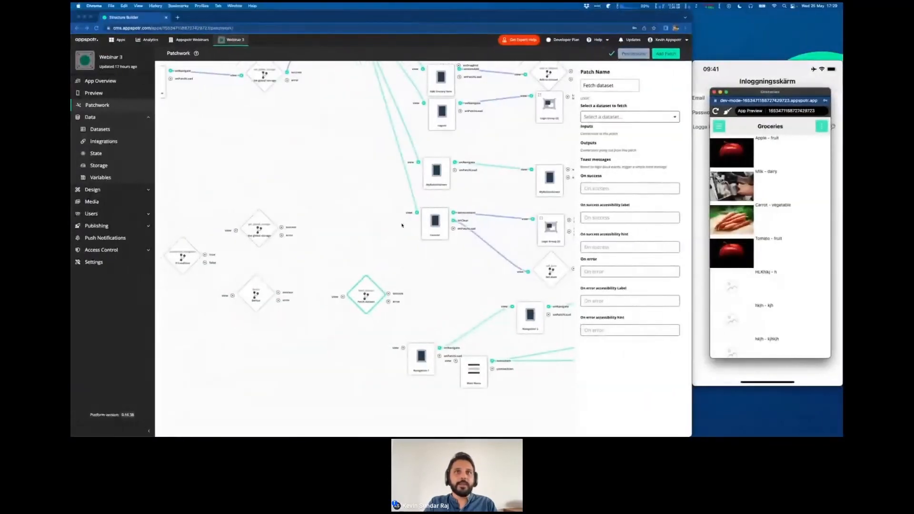
pyautogui.click(438, 224)
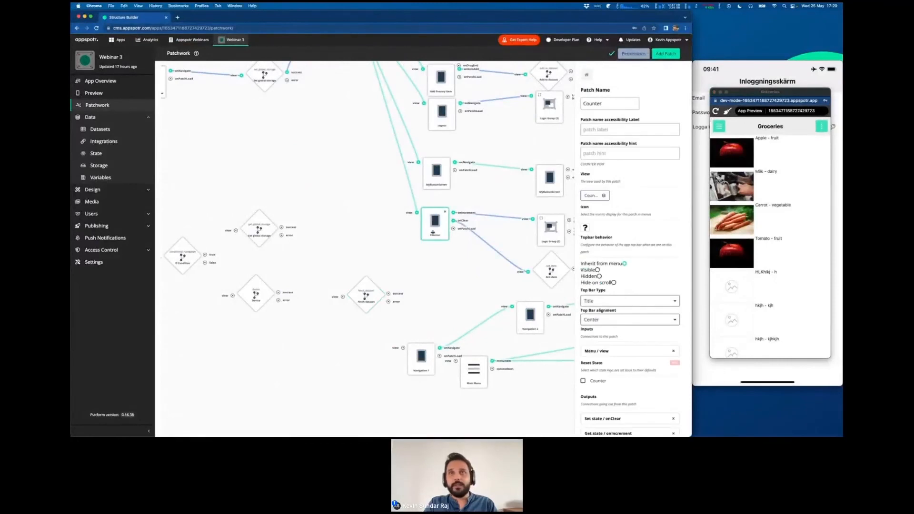
pyautogui.click(343, 215)
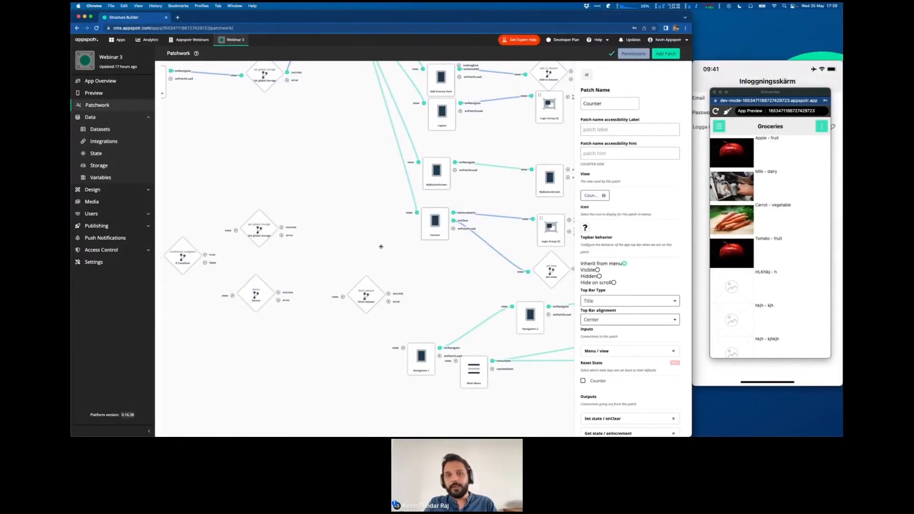
pyautogui.hotkey('ctrl', 'Right')
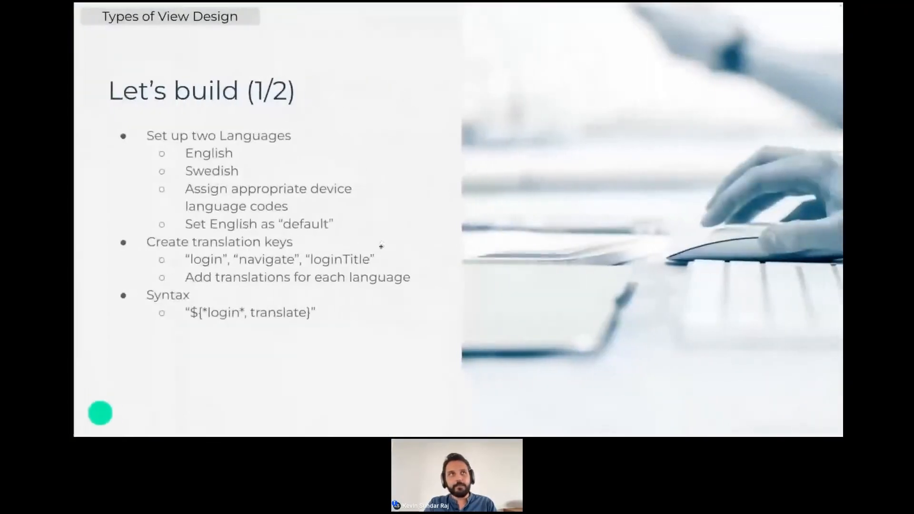
pyautogui.press('Right')
pyautogui.press('Right')
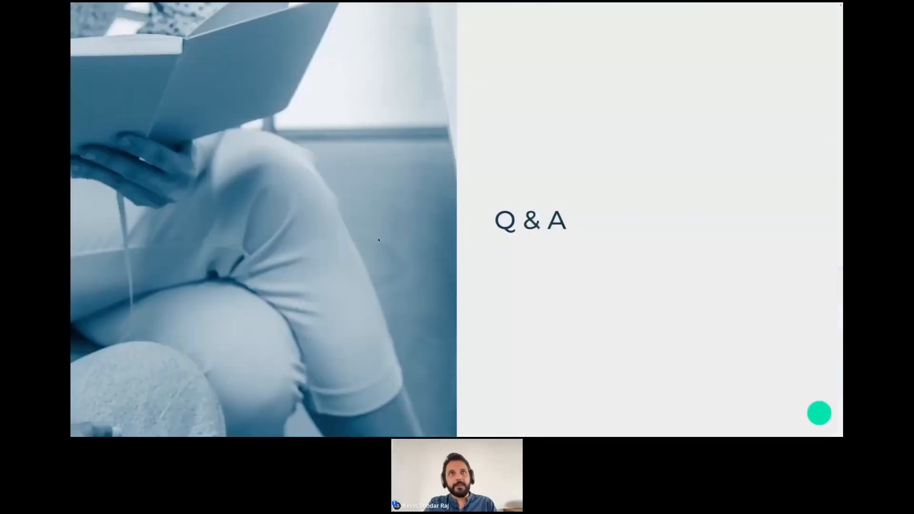